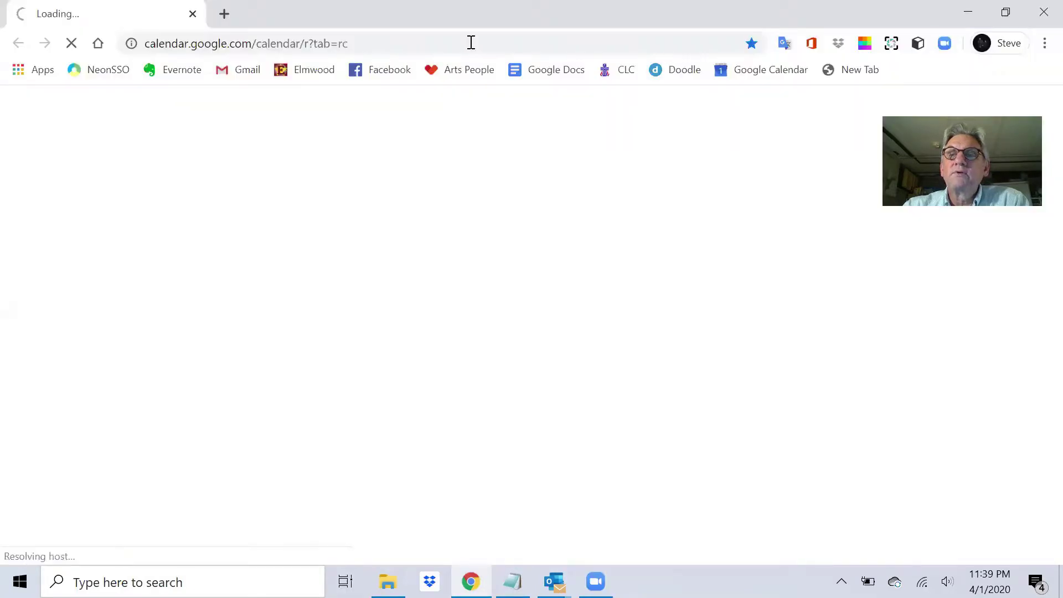
# Go to zoom.com, sign in with the saved account credentials and open the personal settings
pyautogui.click(471, 43)
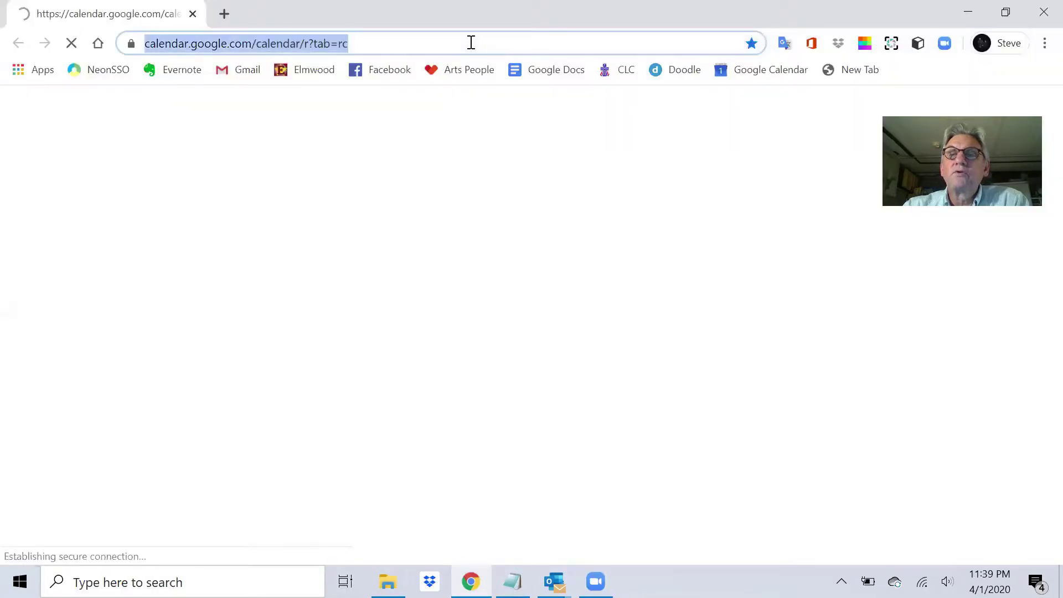
pyautogui.write('zoom')
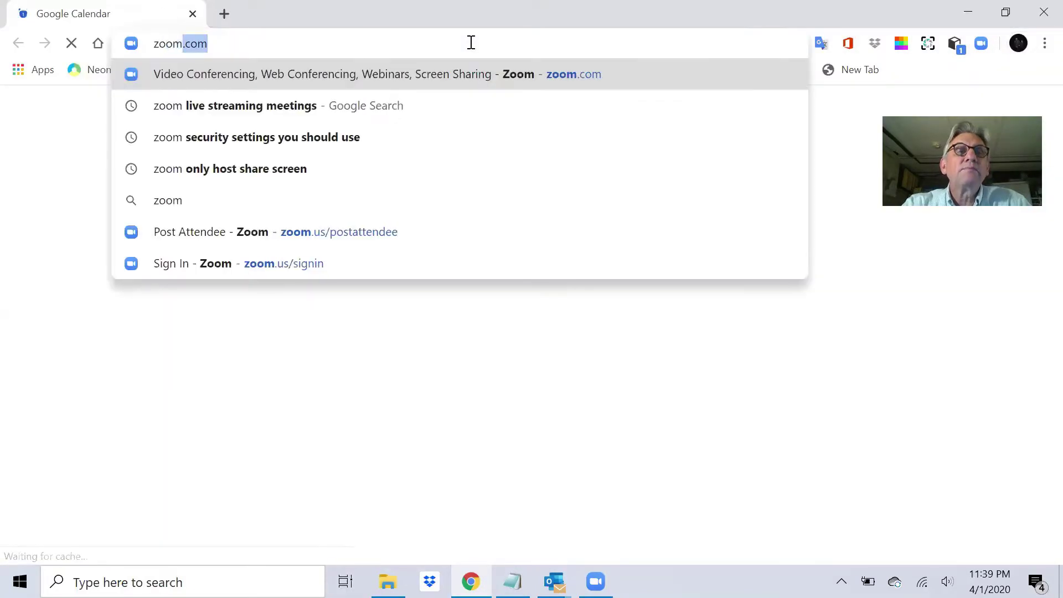
pyautogui.press('Return')
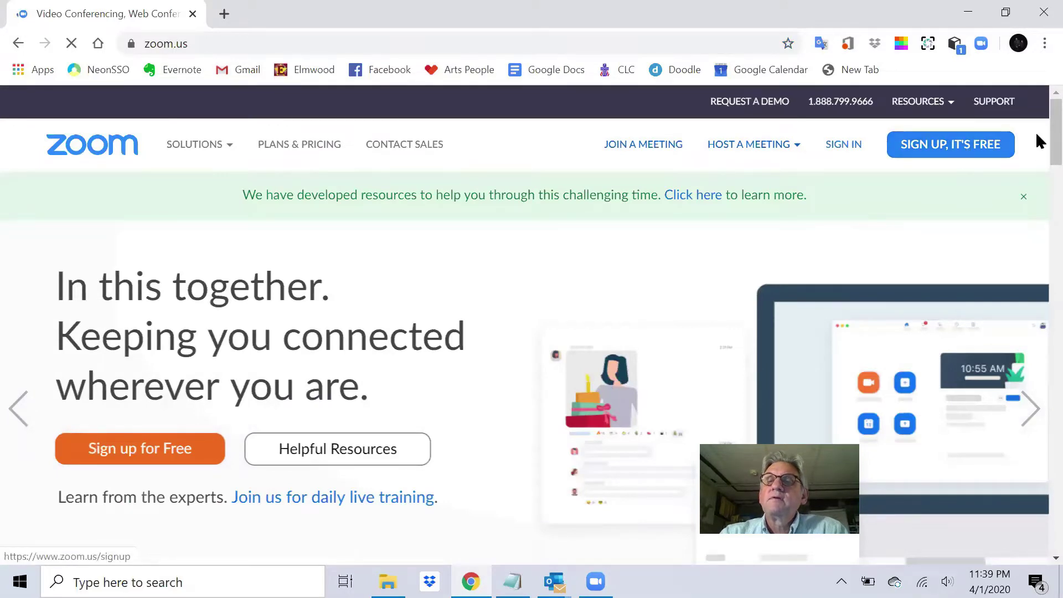
pyautogui.click(844, 144)
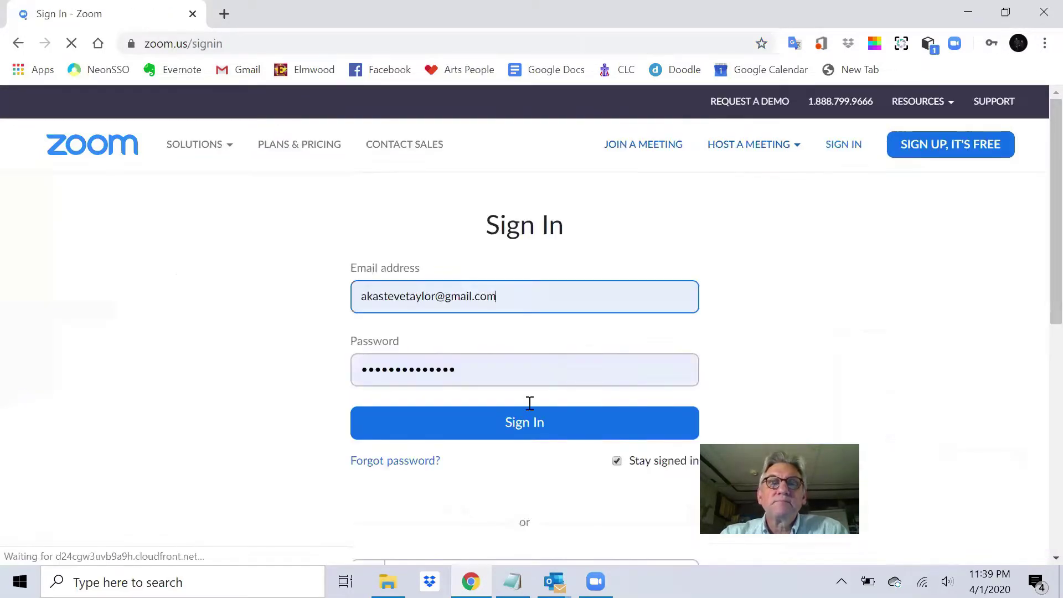
pyautogui.click(527, 434)
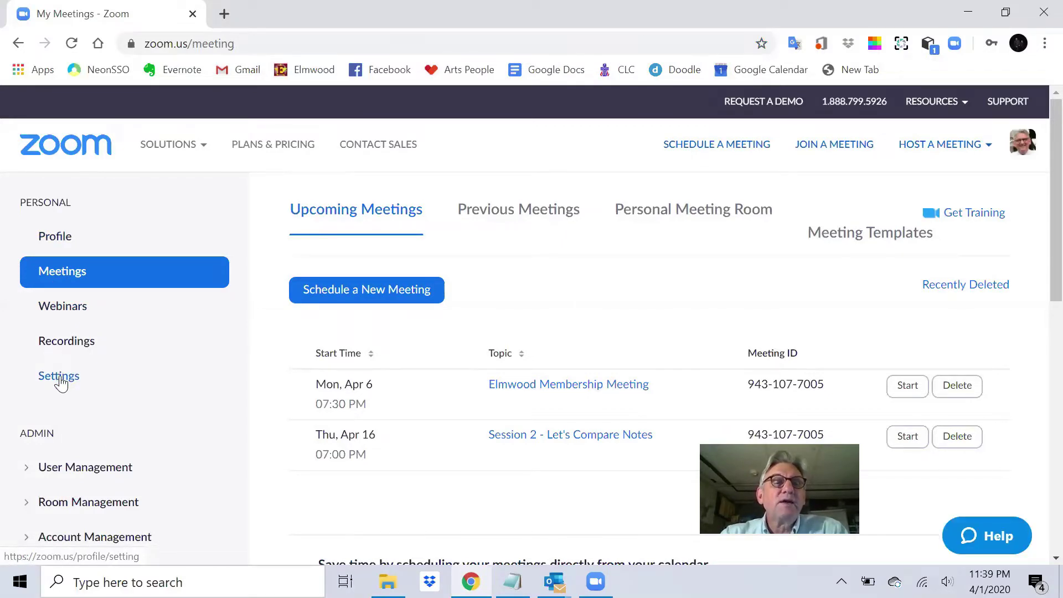
pyautogui.click(60, 379)
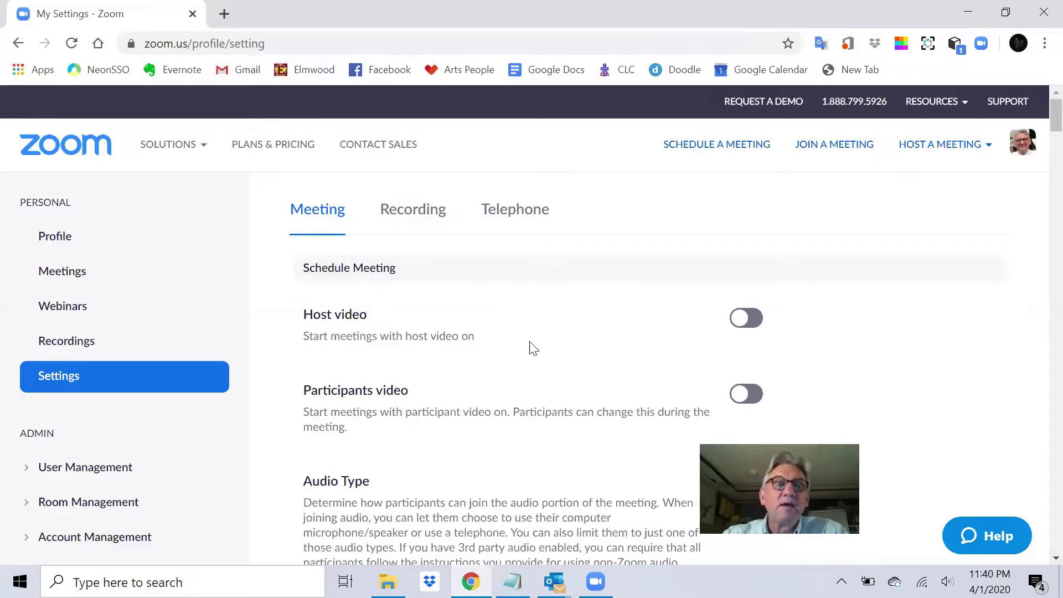
# Examine the settings for using the Personal Meeting ID when scheduling a meeting and when starting an instant meeting
pyautogui.scroll(-1, 533, 349)
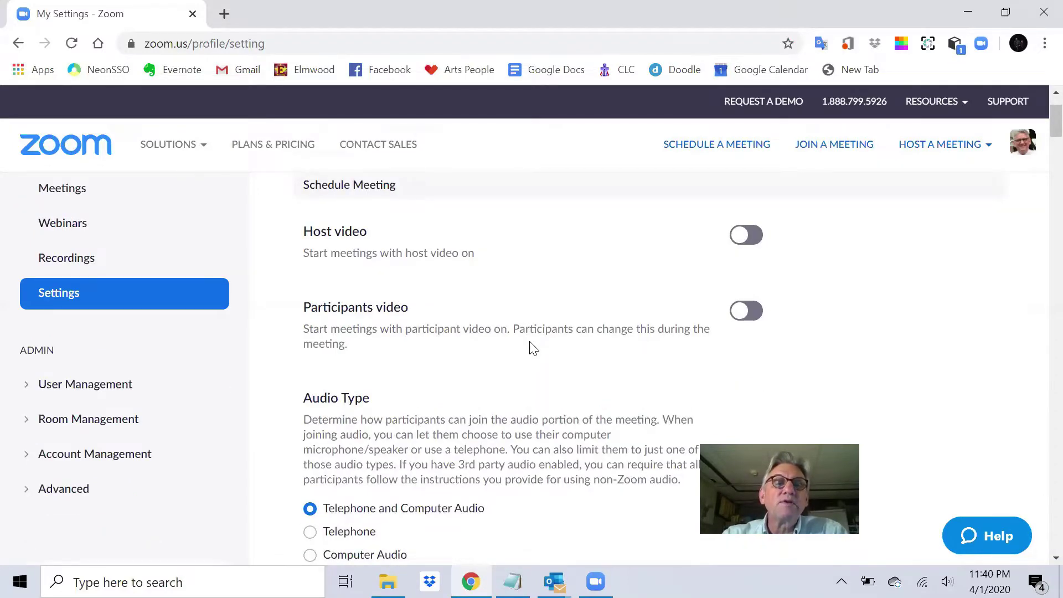
pyautogui.scroll(-4, 533, 348)
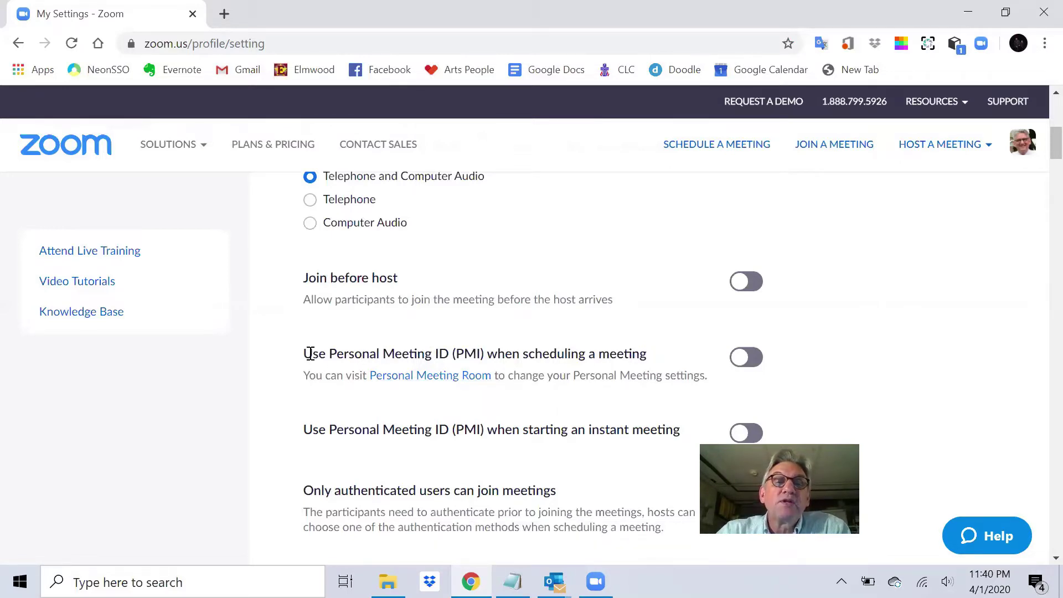
pyautogui.moveTo(309, 352); pyautogui.dragTo(671, 360)
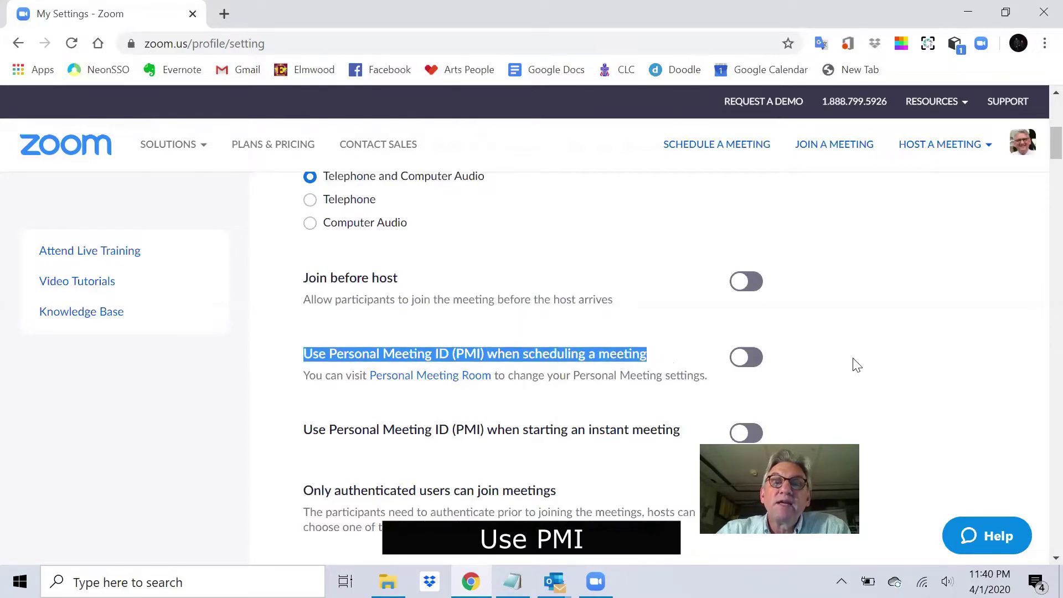
pyautogui.click(868, 366)
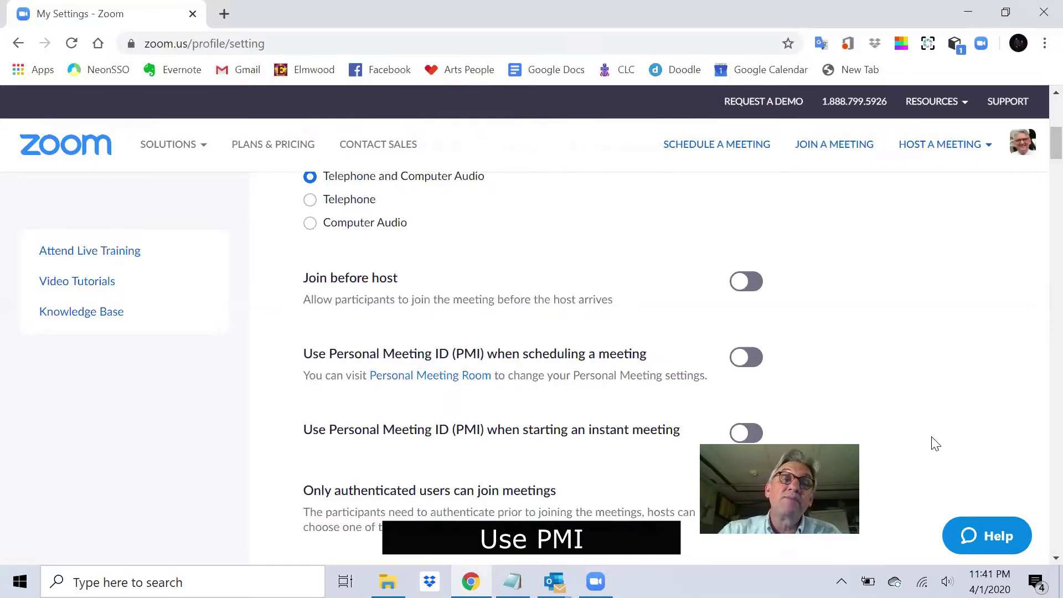
pyautogui.scroll(-2, 953, 428)
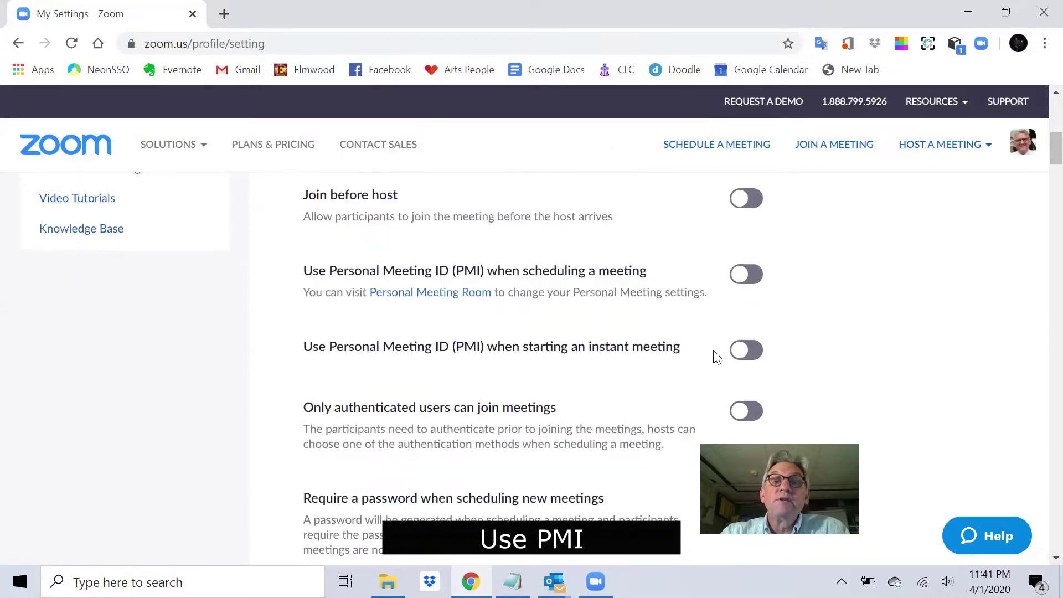
pyautogui.moveTo(681, 348); pyautogui.dragTo(394, 349)
pyautogui.click(258, 354)
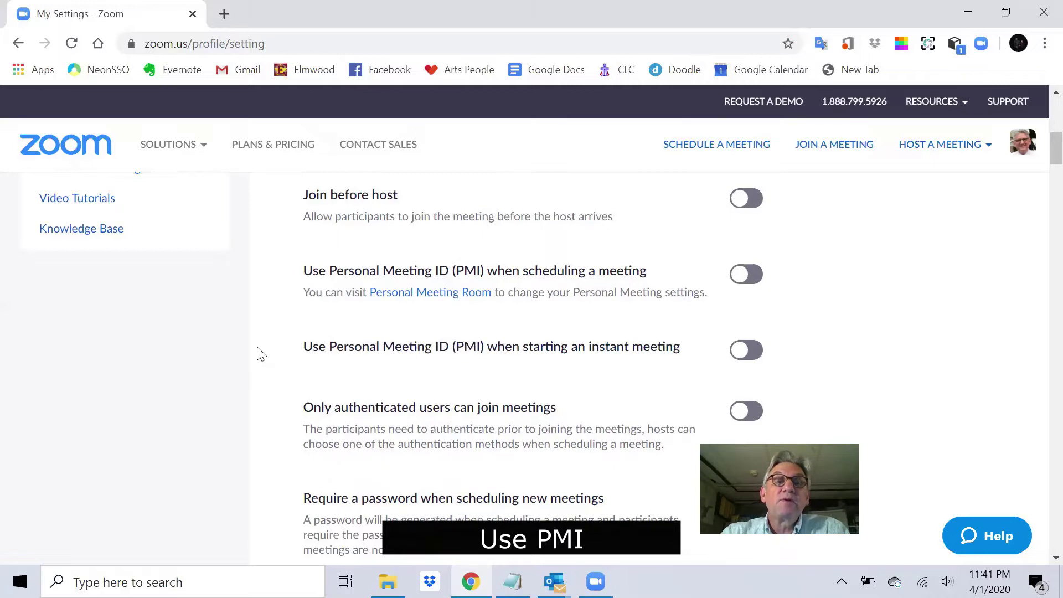
pyautogui.doubleClick(596, 348)
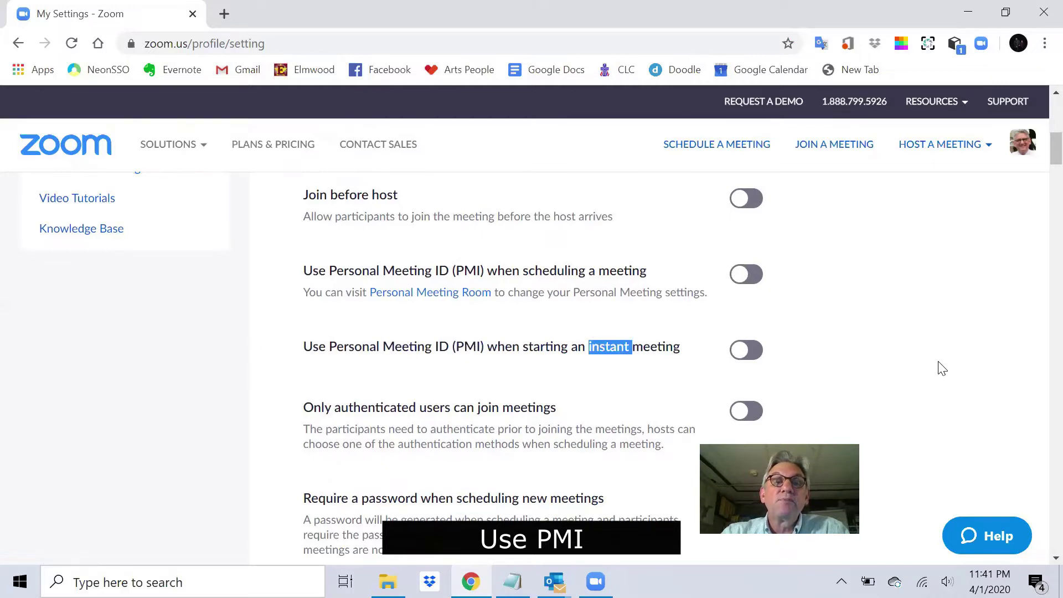
# Turn on "Only authenticated users can join meetings" and review its meeting authentication option
pyautogui.scroll(-3, 963, 361)
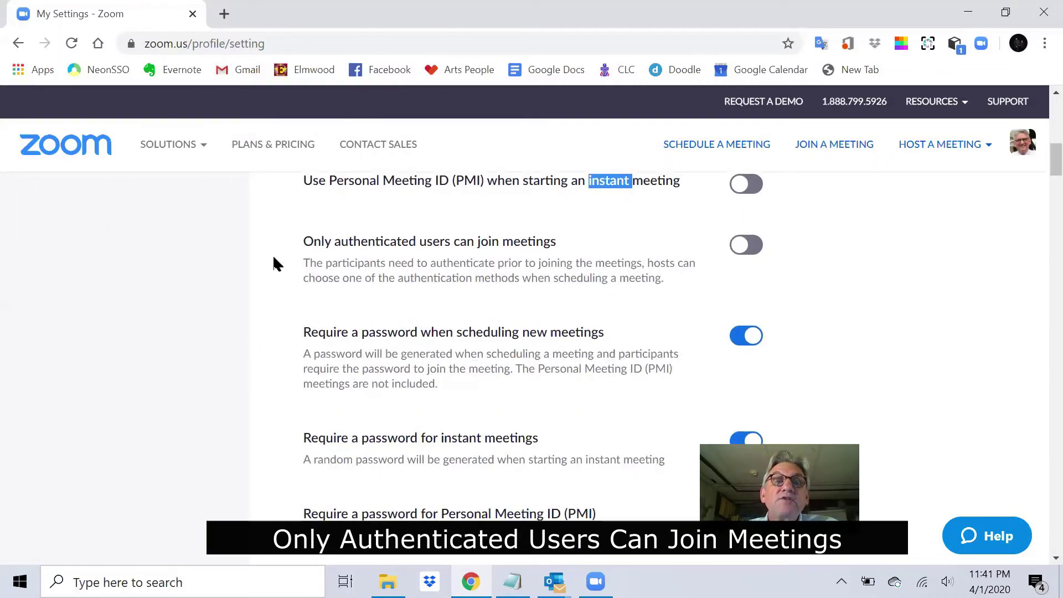
pyautogui.moveTo(304, 242); pyautogui.dragTo(559, 251)
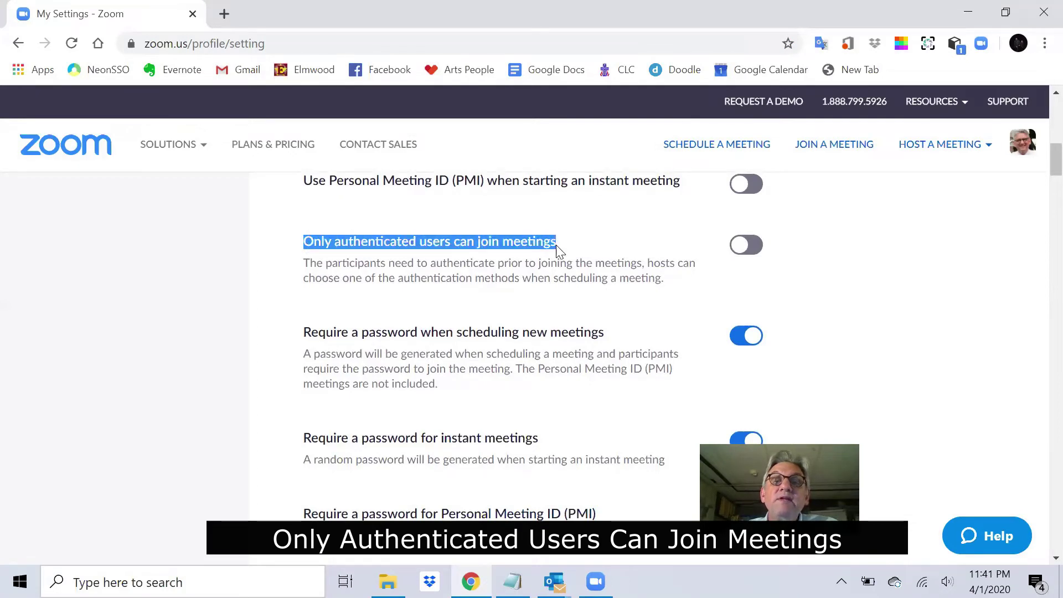
pyautogui.click(740, 248)
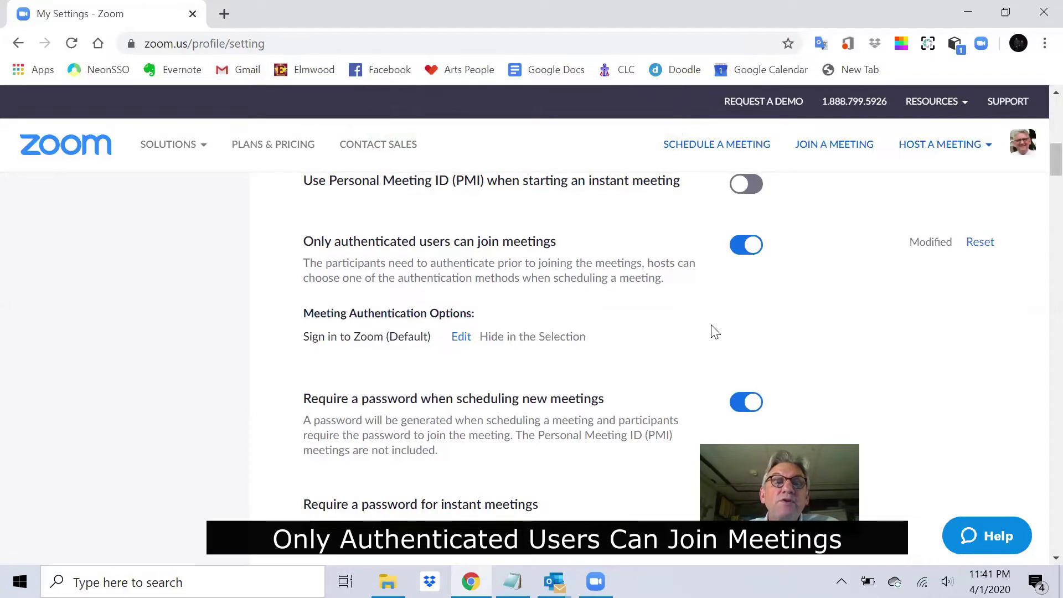
pyautogui.moveTo(304, 337); pyautogui.dragTo(436, 342)
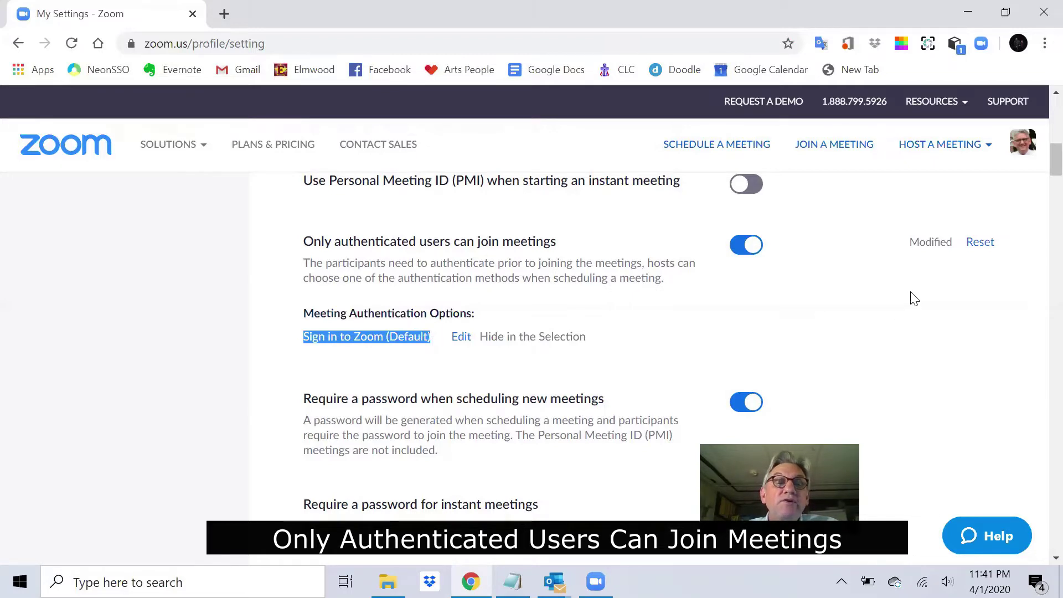
# Review the password requirement settings for newly scheduled meetings and for instant meetings
pyautogui.scroll(-3, 949, 301)
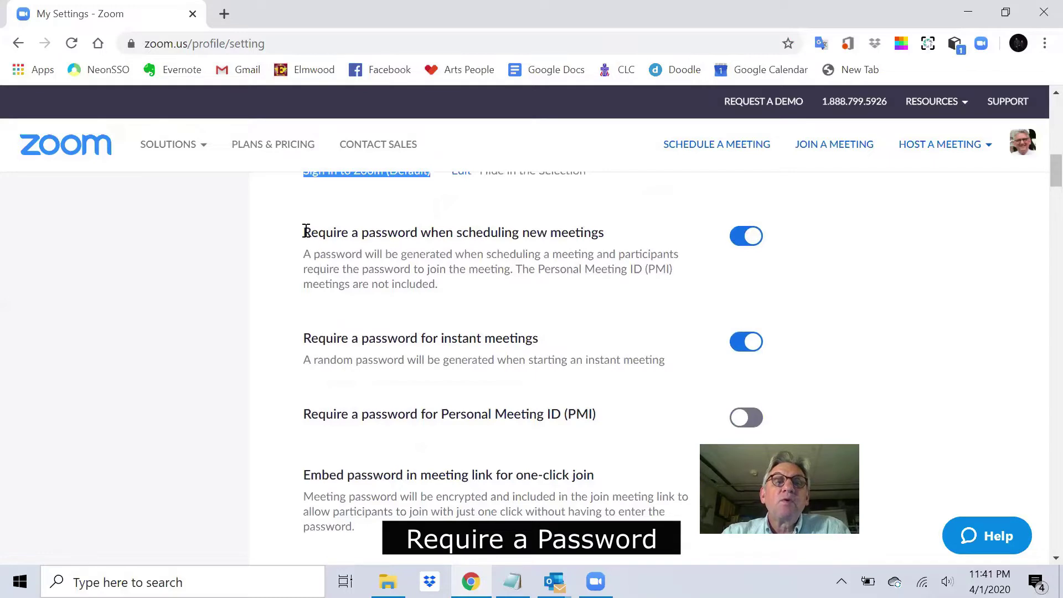
pyautogui.moveTo(305, 232); pyautogui.dragTo(608, 237)
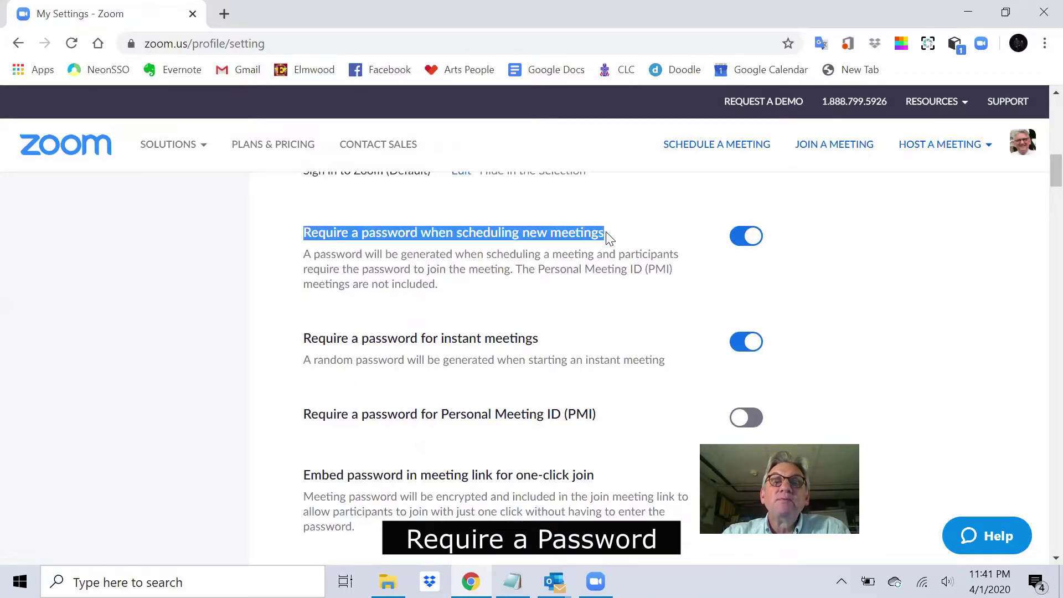
pyautogui.click(880, 265)
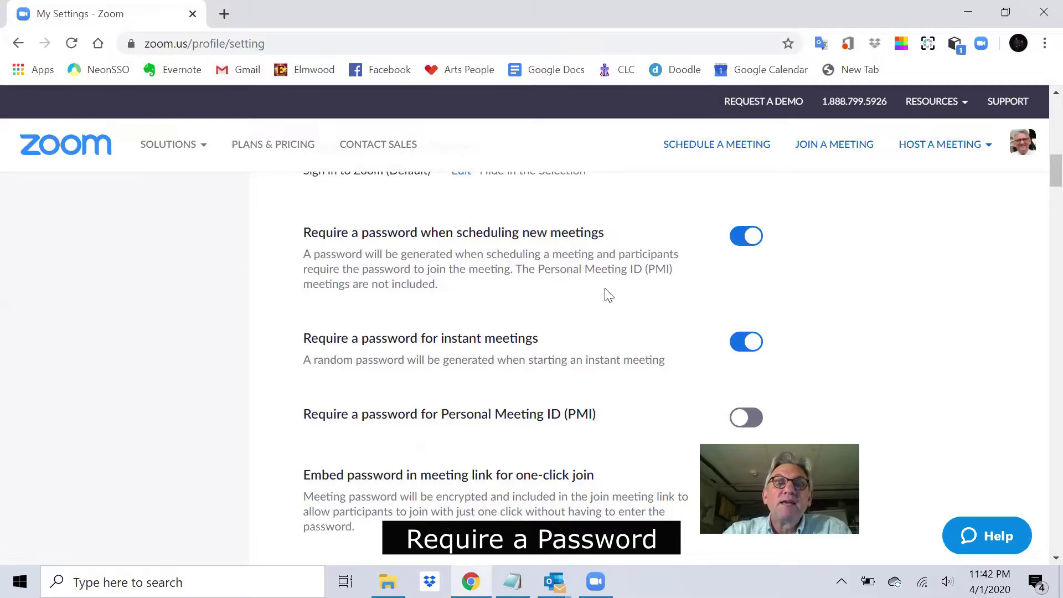
pyautogui.moveTo(517, 339); pyautogui.dragTo(303, 339)
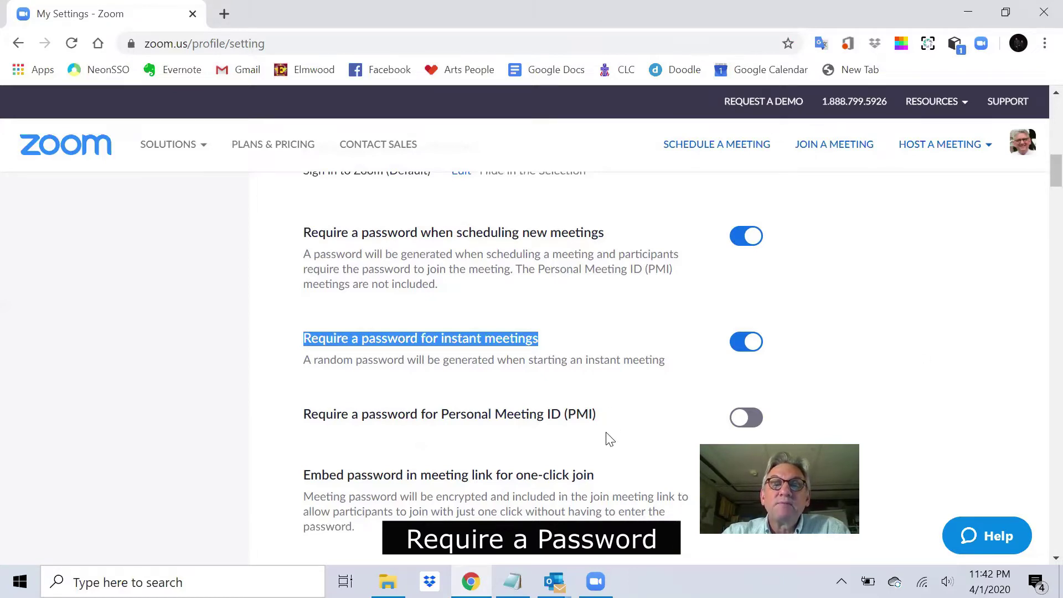
# Try requiring a password for Personal Meeting ID (PMI), and reset that setting to its higher-level value
pyautogui.scroll(-1, 608, 438)
pyautogui.scroll(-1, 609, 439)
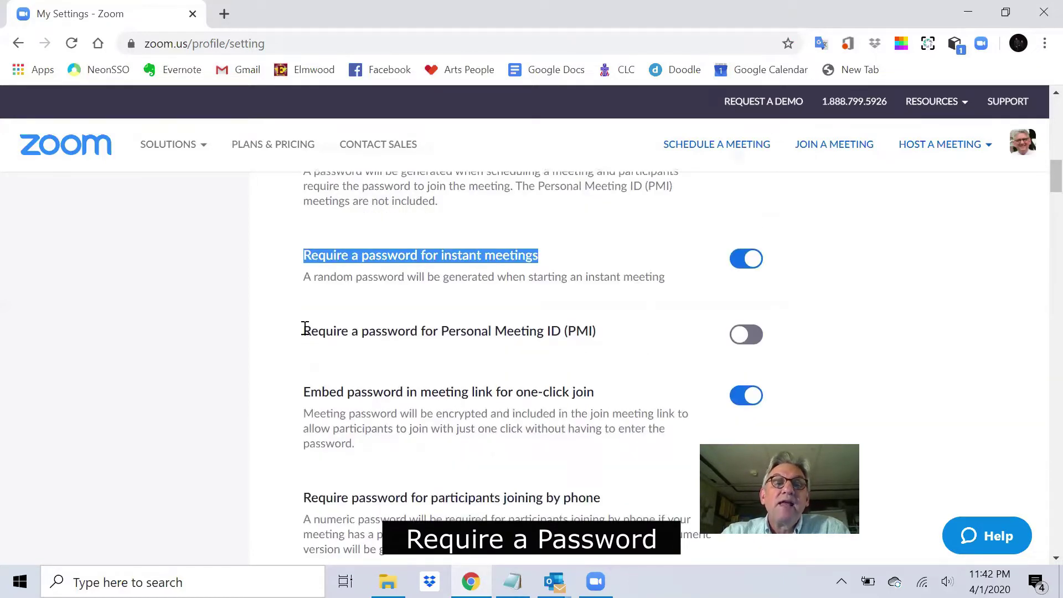
pyautogui.moveTo(312, 332); pyautogui.dragTo(619, 338)
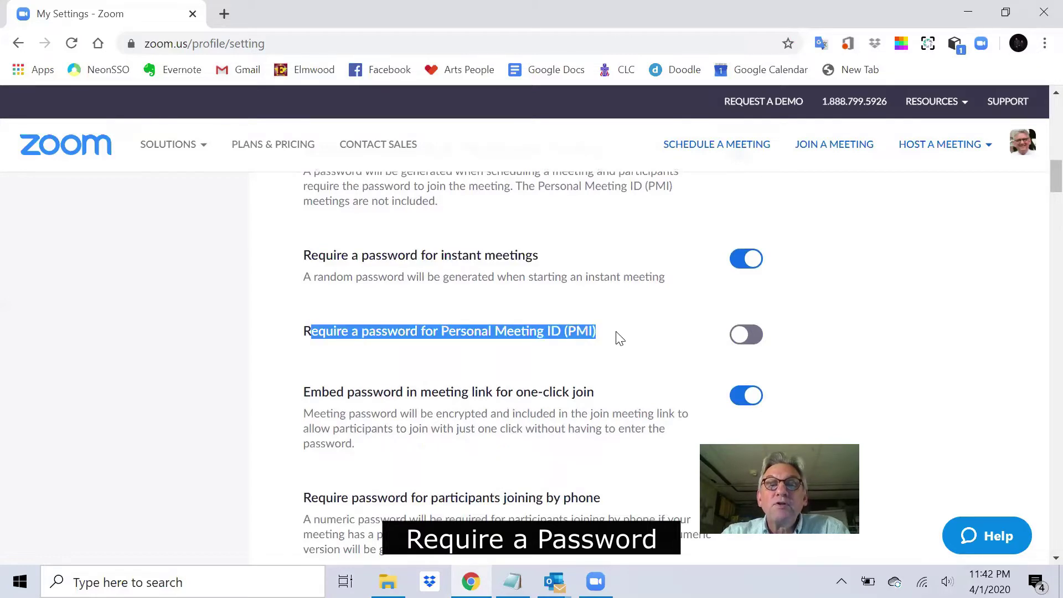
pyautogui.click(418, 327)
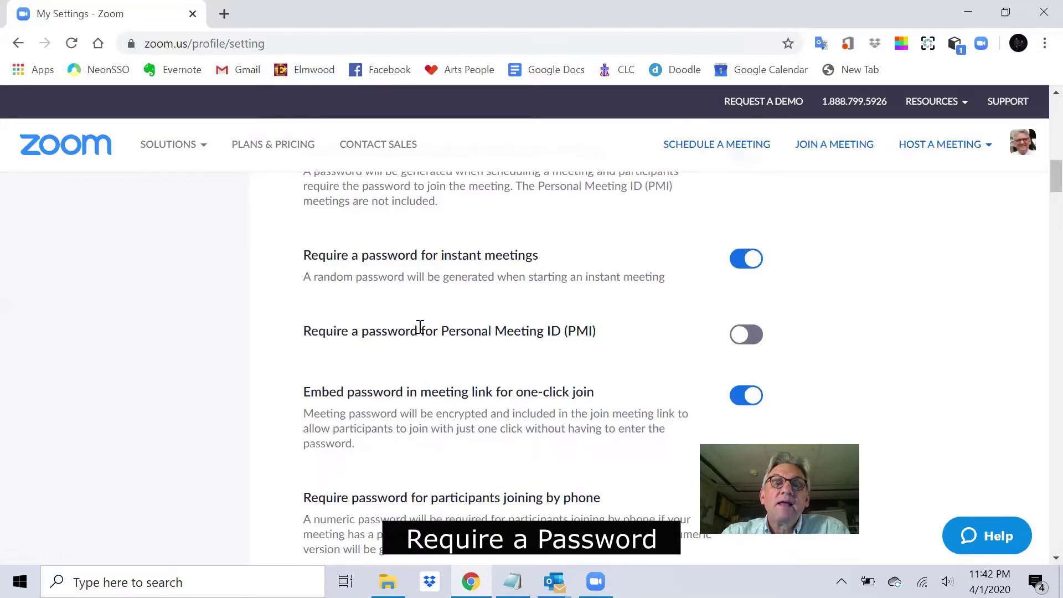
pyautogui.click(743, 335)
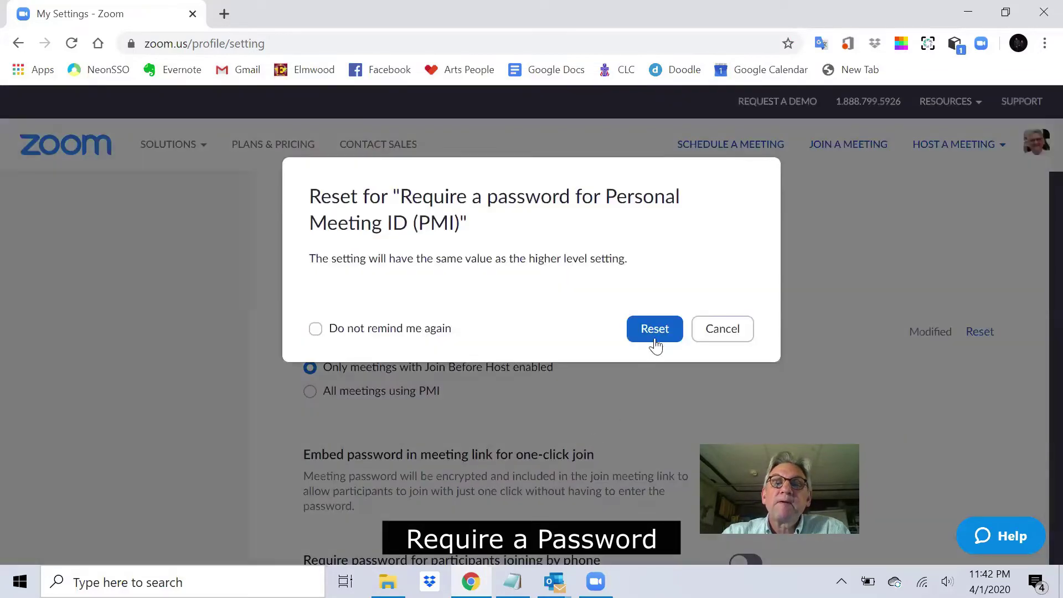
pyautogui.click(654, 330)
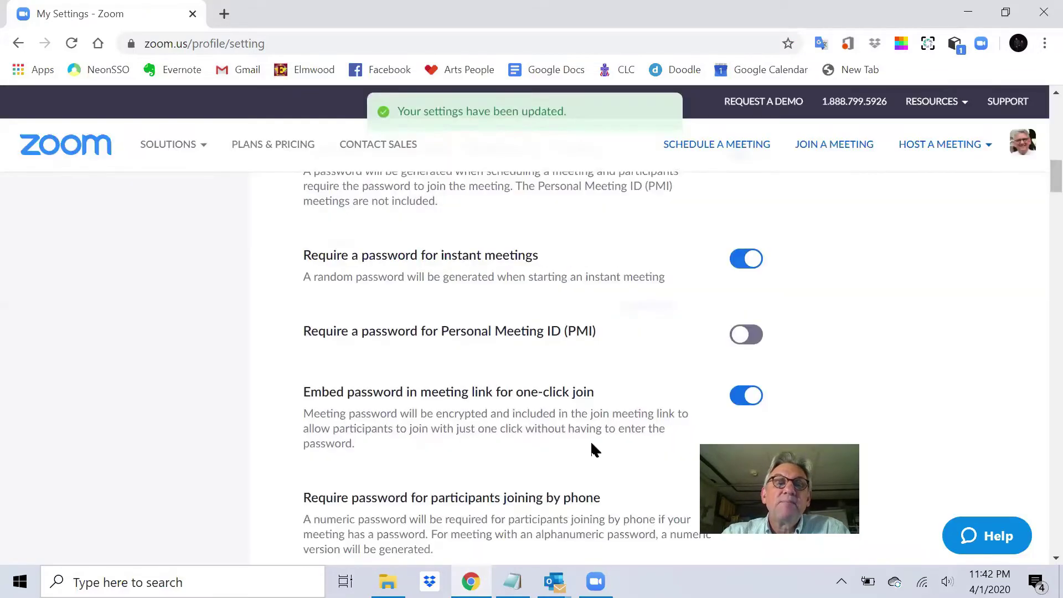
# Review the "Embed password in meeting link for one-click join" setting
pyautogui.scroll(-1, 570, 409)
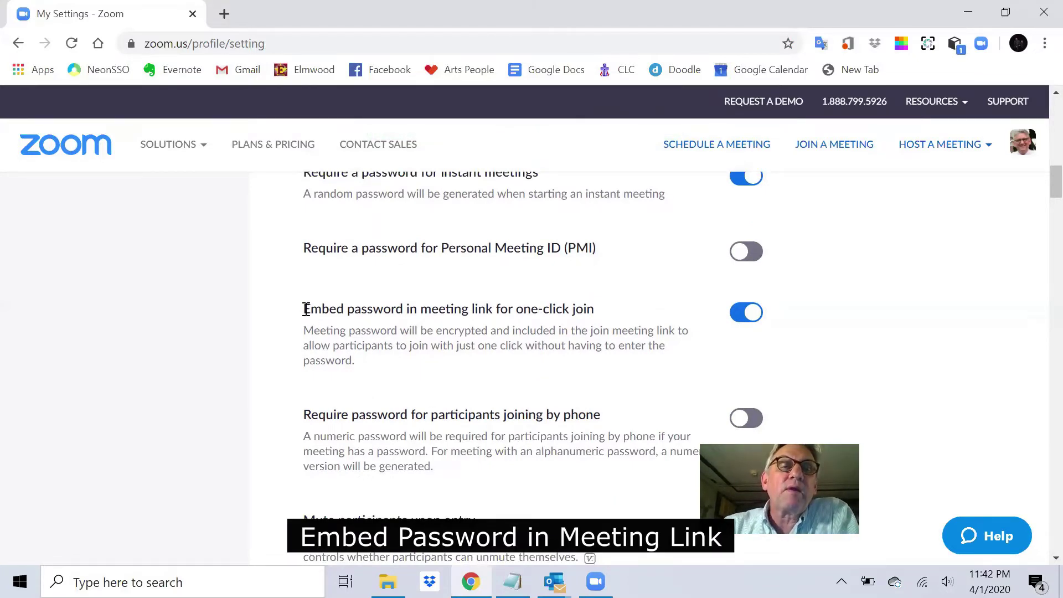
pyautogui.moveTo(306, 309); pyautogui.dragTo(594, 309)
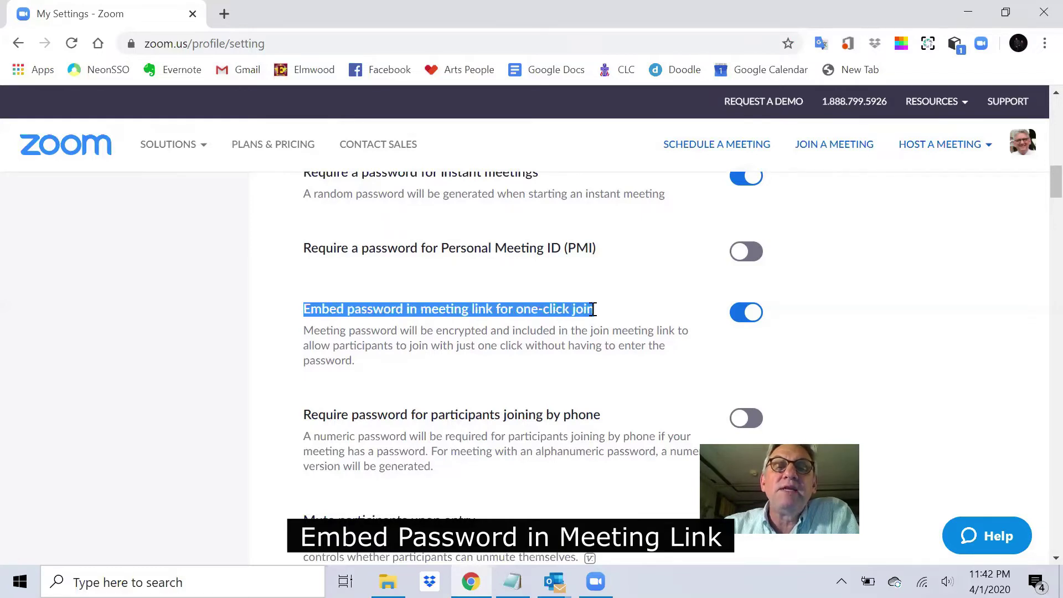
pyautogui.click(478, 309)
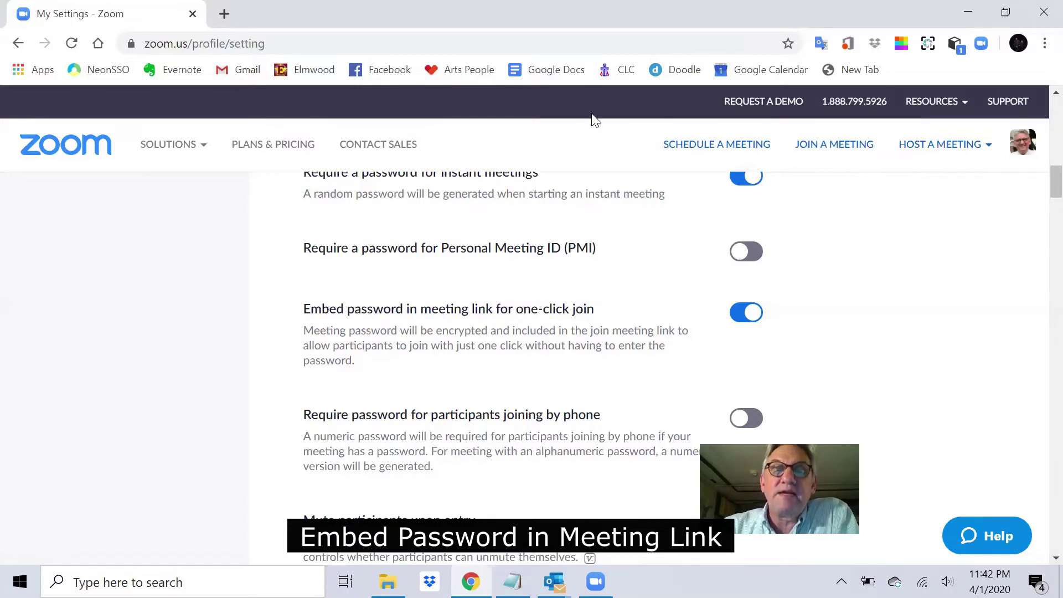
# Switch to Outlook, paste the copied Zoom invitation as text only into a new email, and highlight its meeting password
pyautogui.click(596, 582)
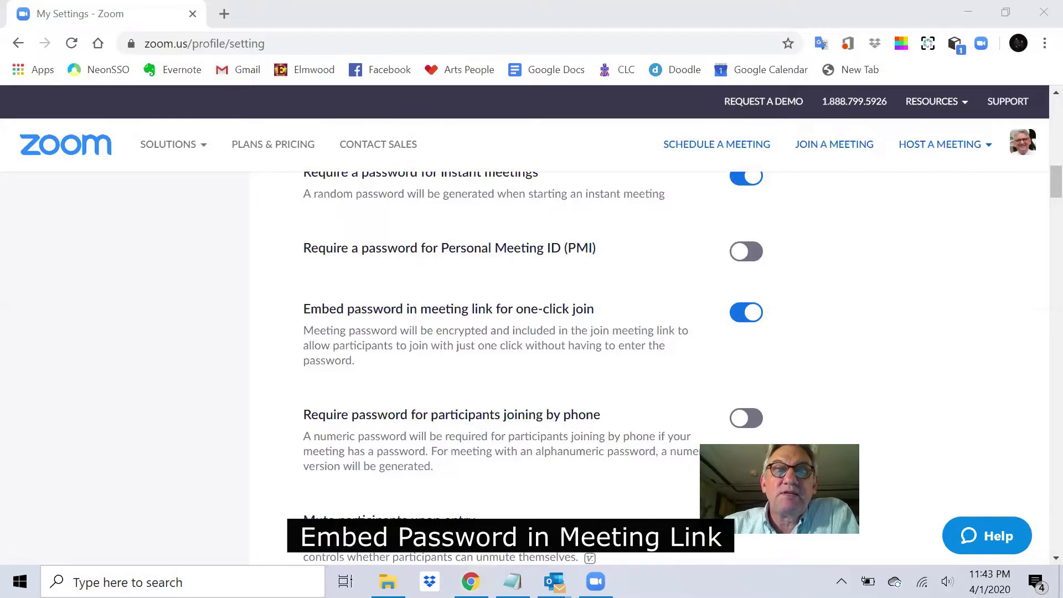
pyautogui.moveTo(554, 581)
pyautogui.click(459, 490)
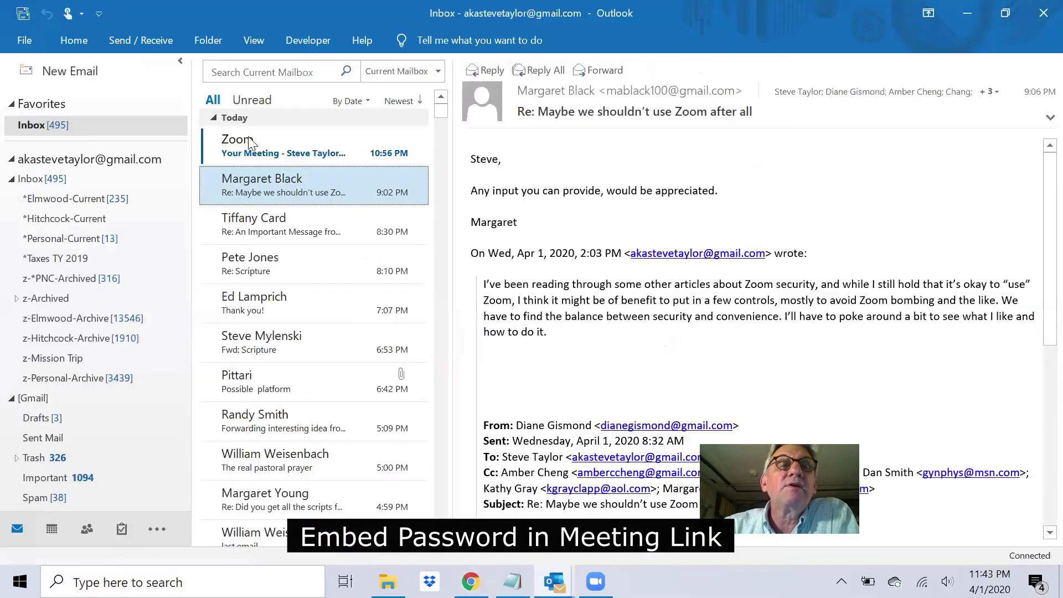
pyautogui.click(71, 71)
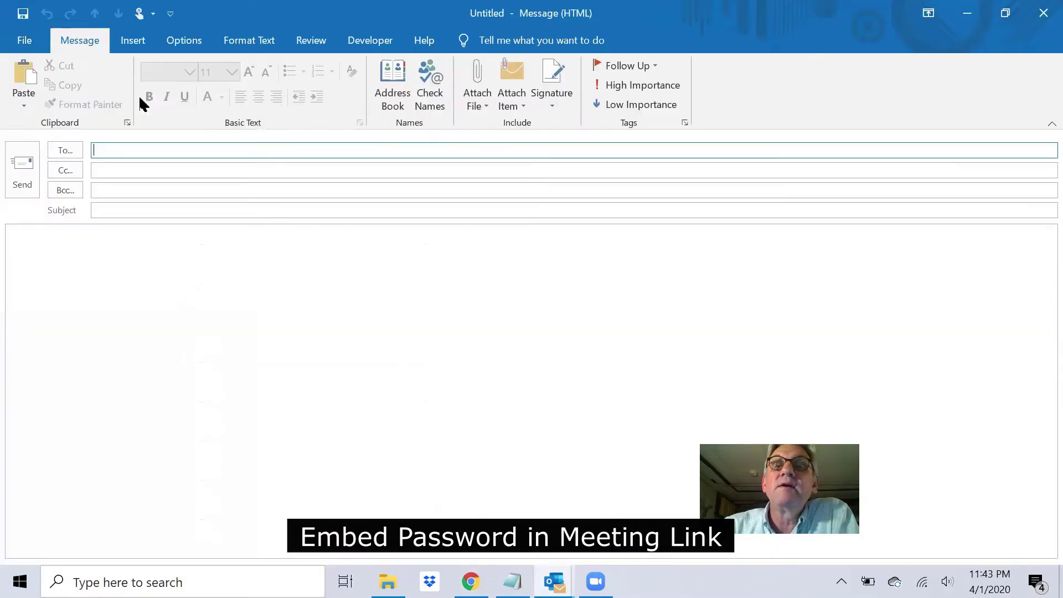
pyautogui.rightClick(201, 291)
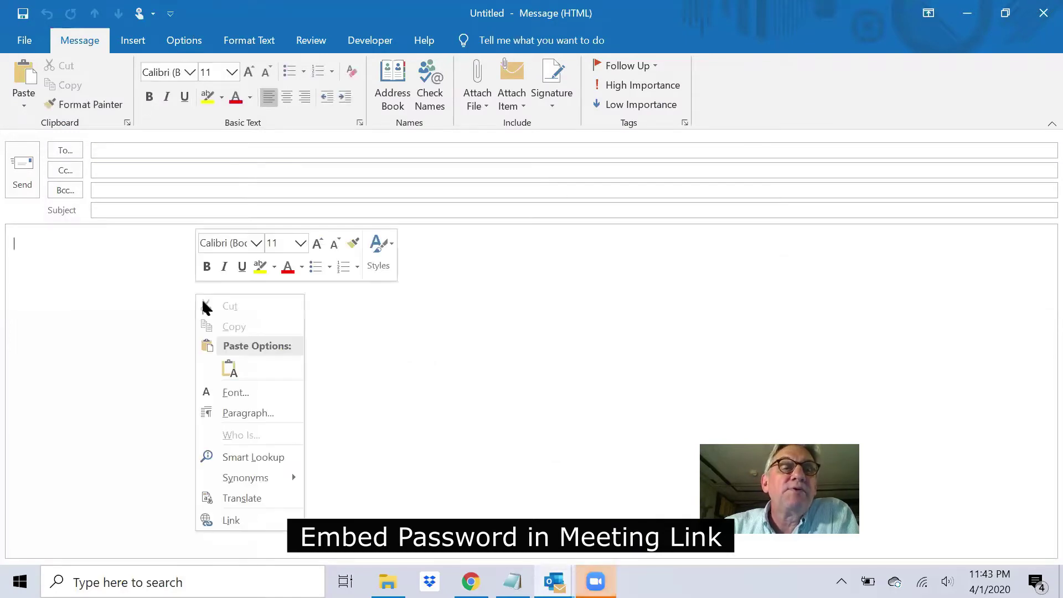
pyautogui.click(229, 369)
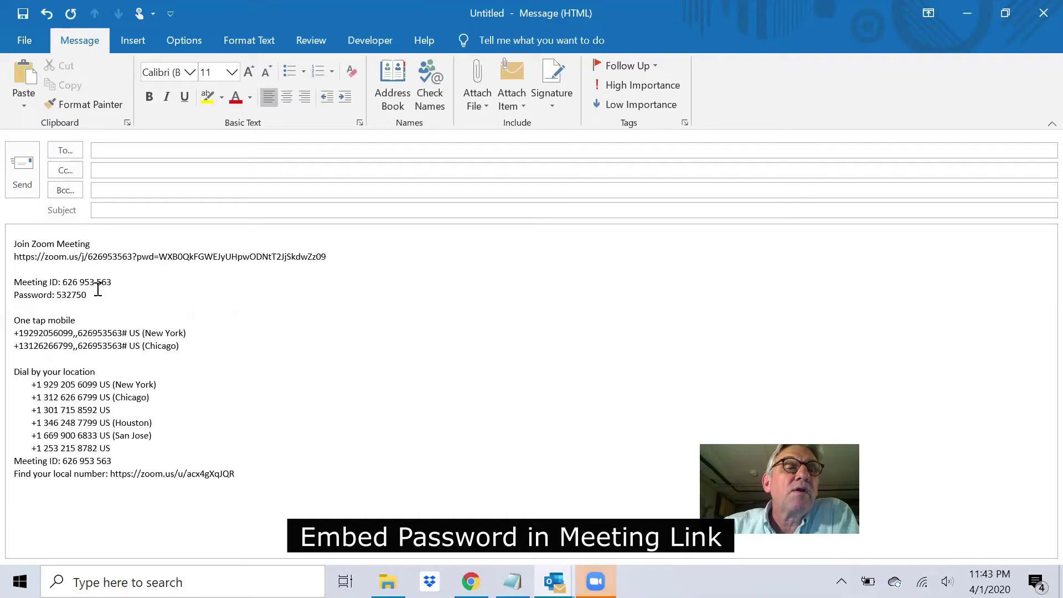
pyautogui.moveTo(62, 283); pyautogui.dragTo(92, 294)
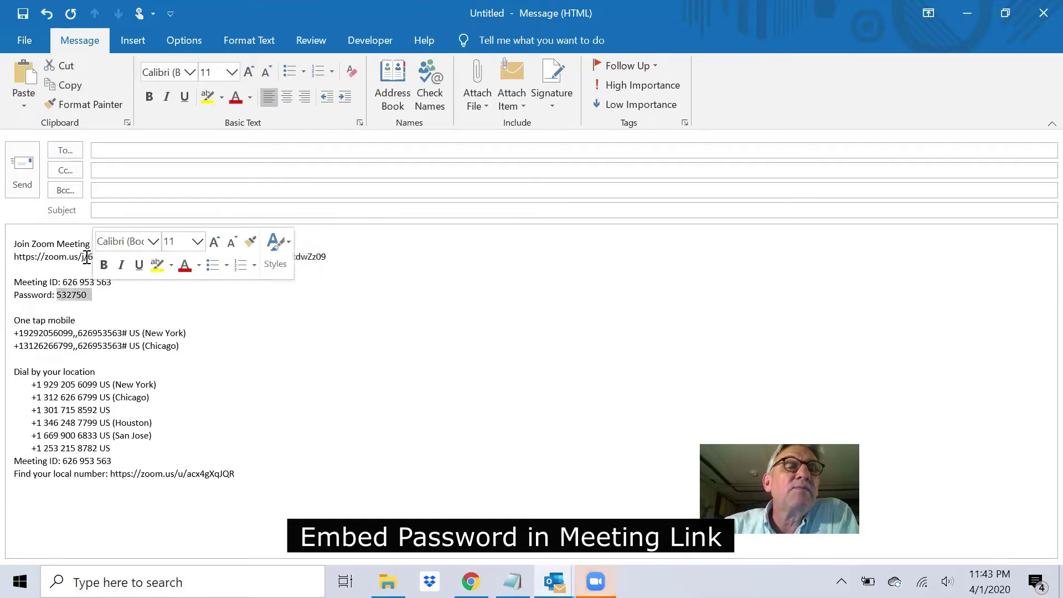
# Make the email's join link a hyperlink, and switch to Chrome to turn off "Embed password in meeting link for one-click join"
pyautogui.click(325, 256)
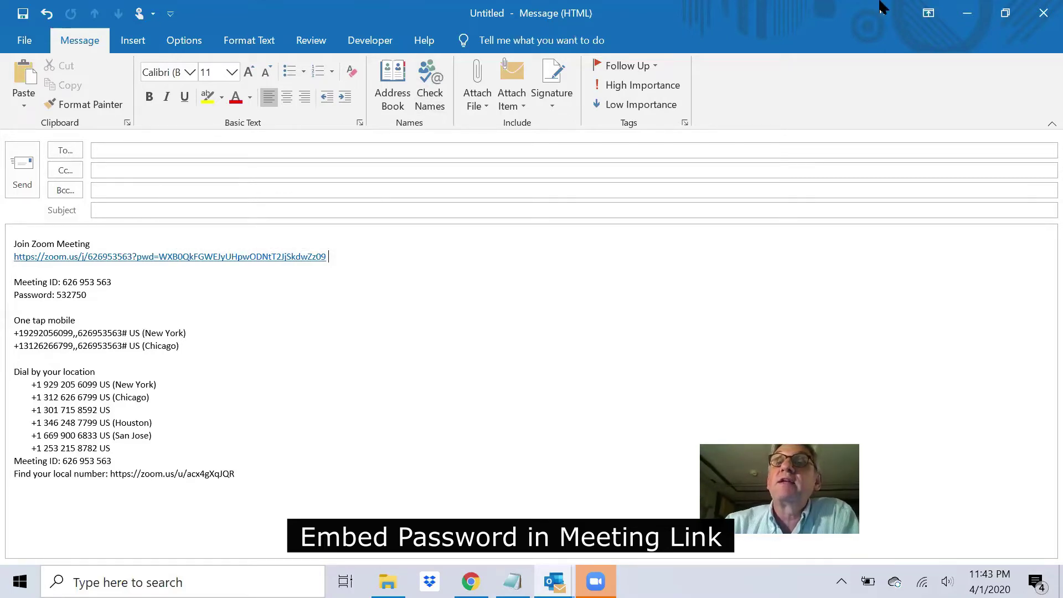
pyautogui.click(969, 14)
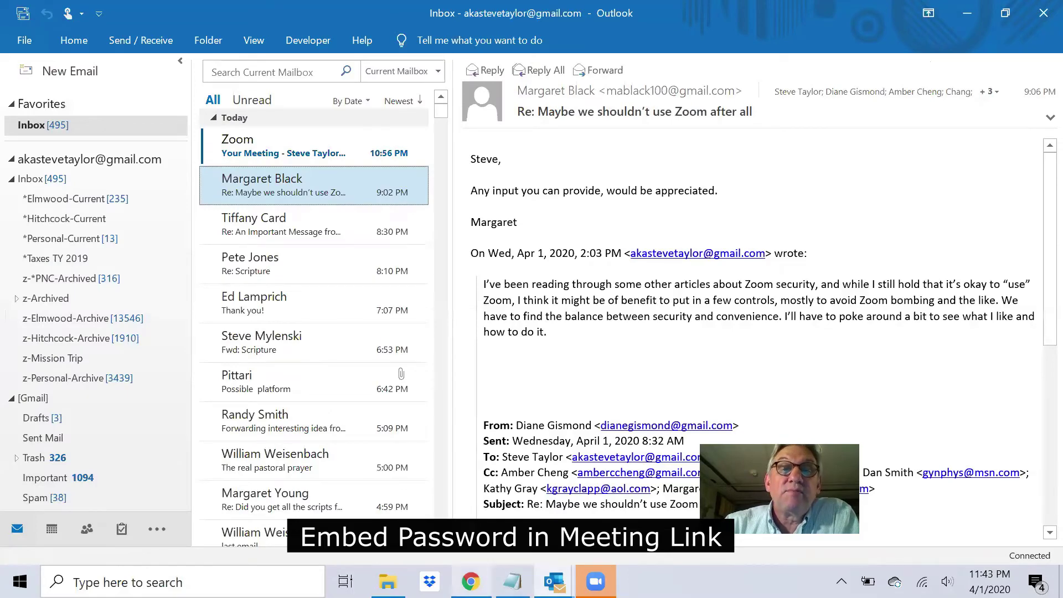
pyautogui.click(471, 582)
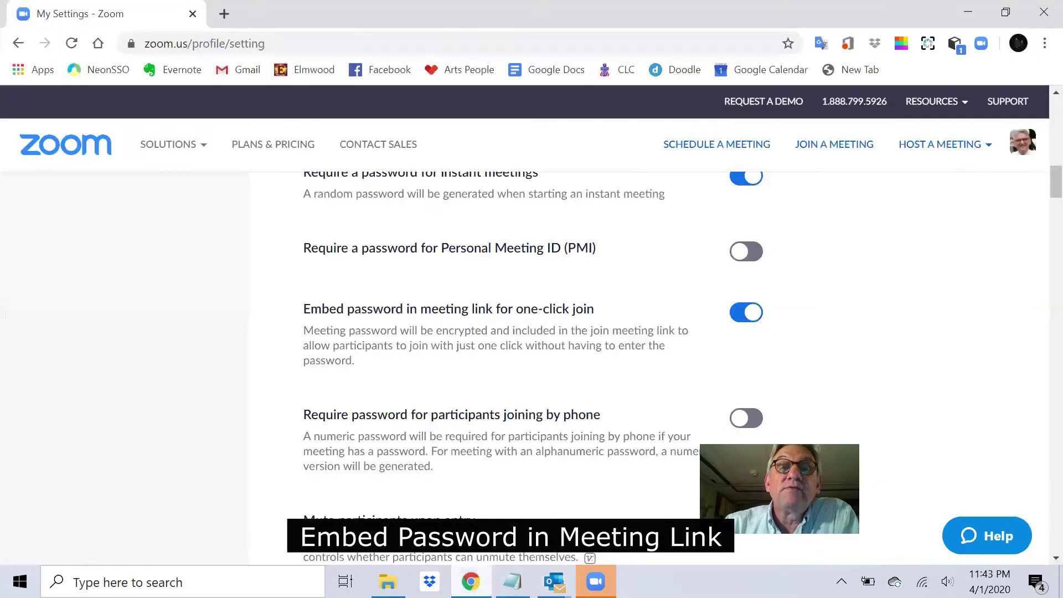
pyautogui.click(756, 321)
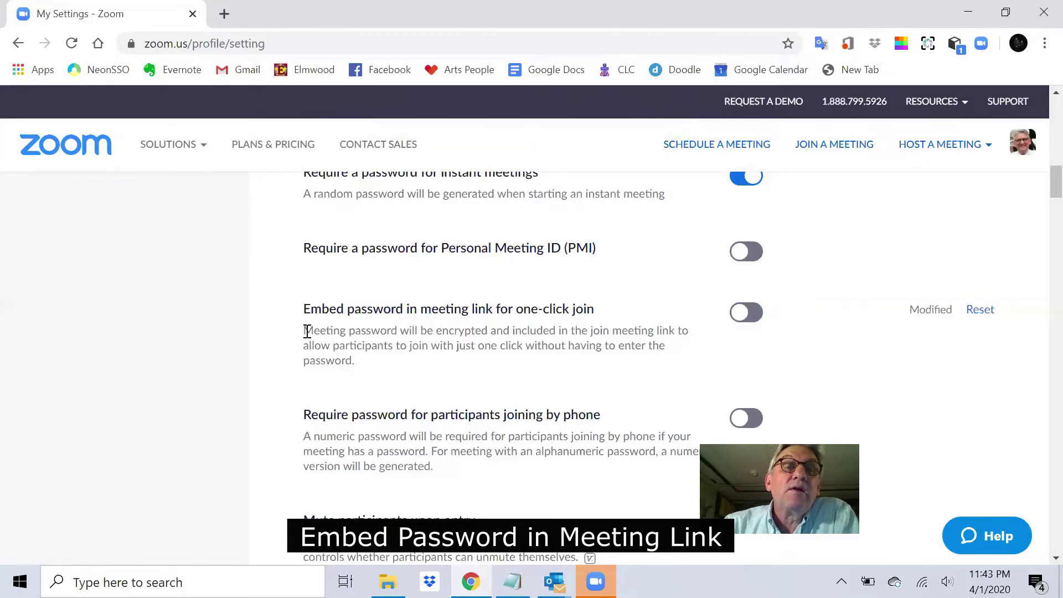
pyautogui.moveTo(304, 331); pyautogui.dragTo(380, 363)
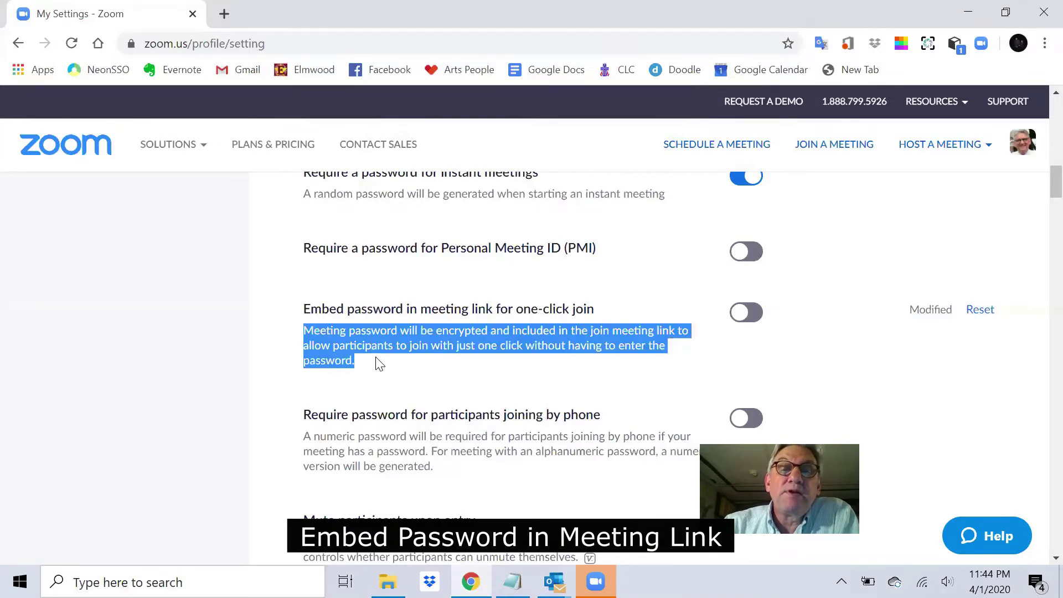
# Switch to the untitled Outlook message, highlight the invitation's meeting password, and return to the Zoom settings in Chrome
pyautogui.click(554, 582)
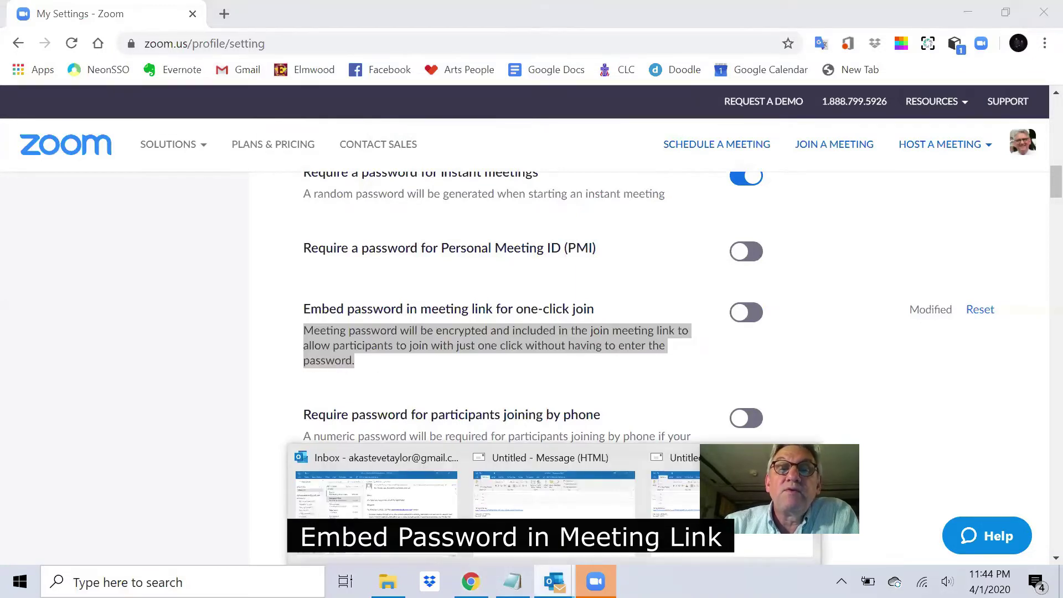
pyautogui.click(554, 493)
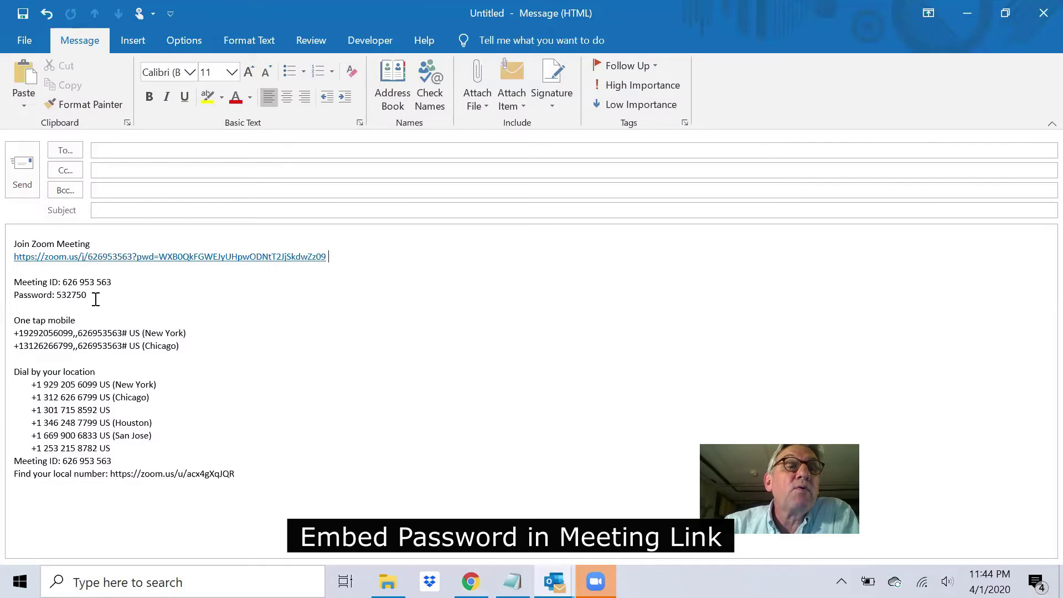
pyautogui.moveTo(87, 296); pyautogui.dragTo(61, 300)
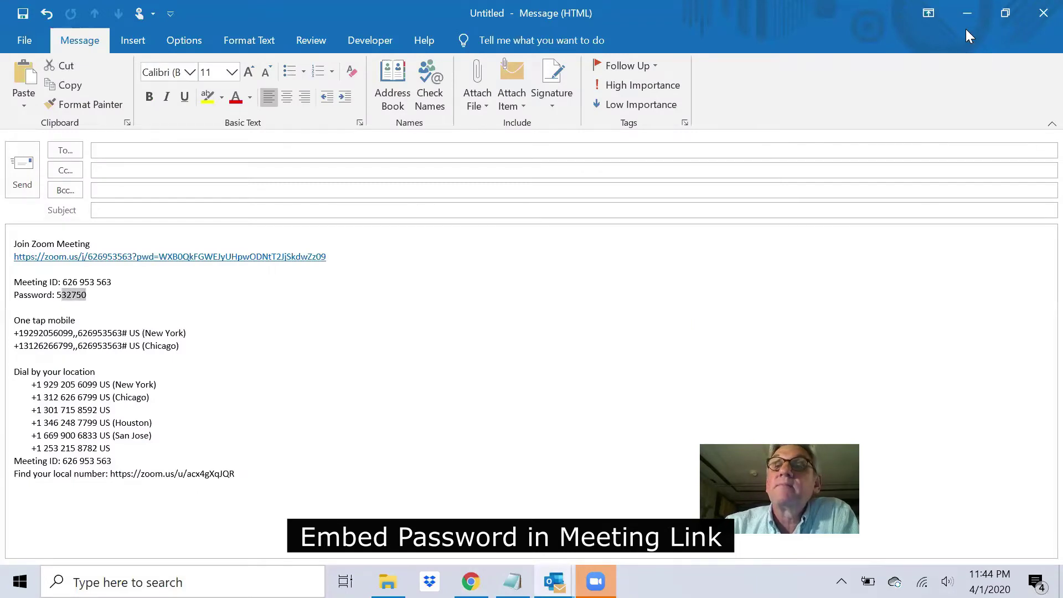
pyautogui.click(968, 12)
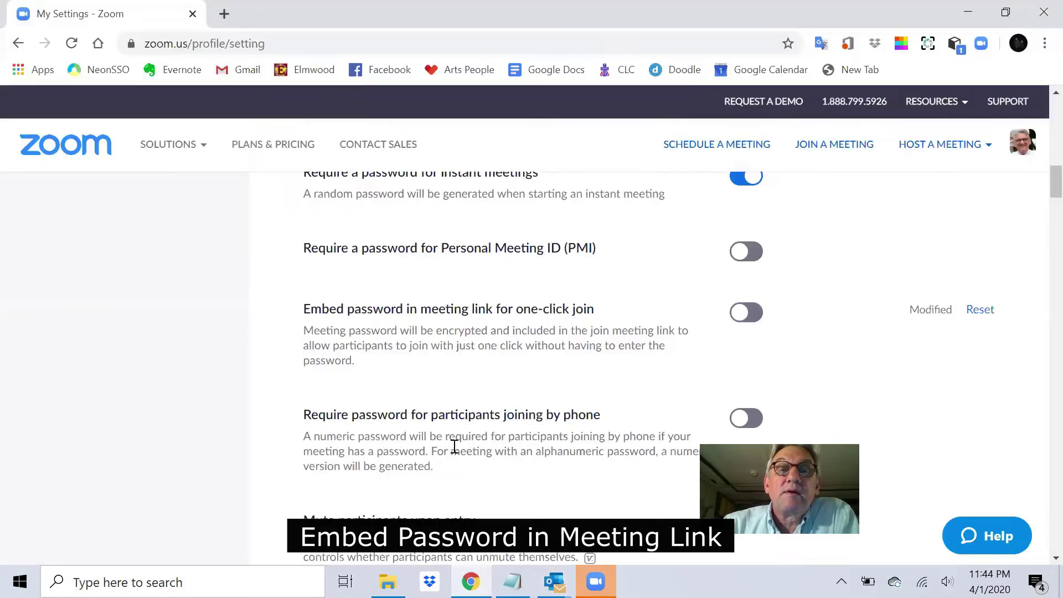
# Try turning on "Require password for participants joining by phone", and switch the setting back off
pyautogui.click(453, 447)
pyautogui.scroll(-1, 453, 449)
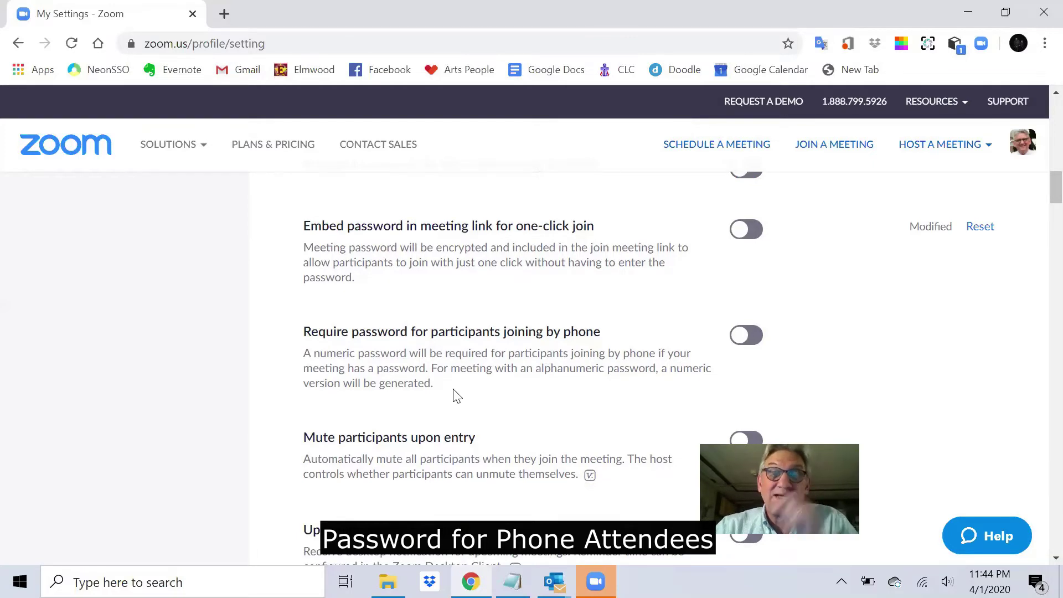
pyautogui.click(746, 335)
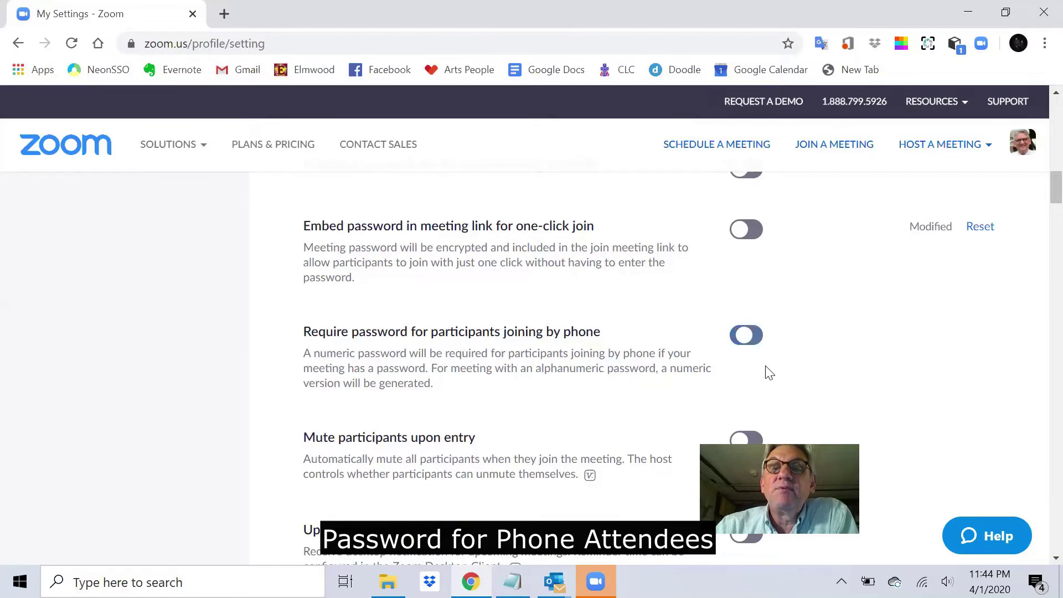
pyautogui.click(752, 339)
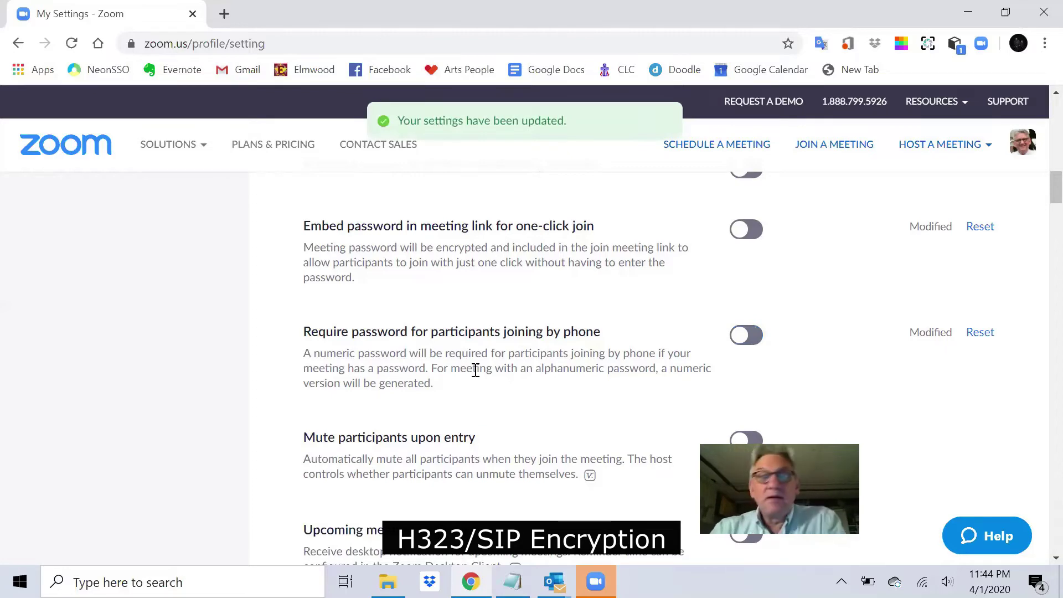
# Review the "Require Encryption for 3rd Party Endpoints (H323/SIP)" setting in the In Meeting (Basic) section
pyautogui.scroll(-3, 473, 371)
pyautogui.scroll(-5, 470, 373)
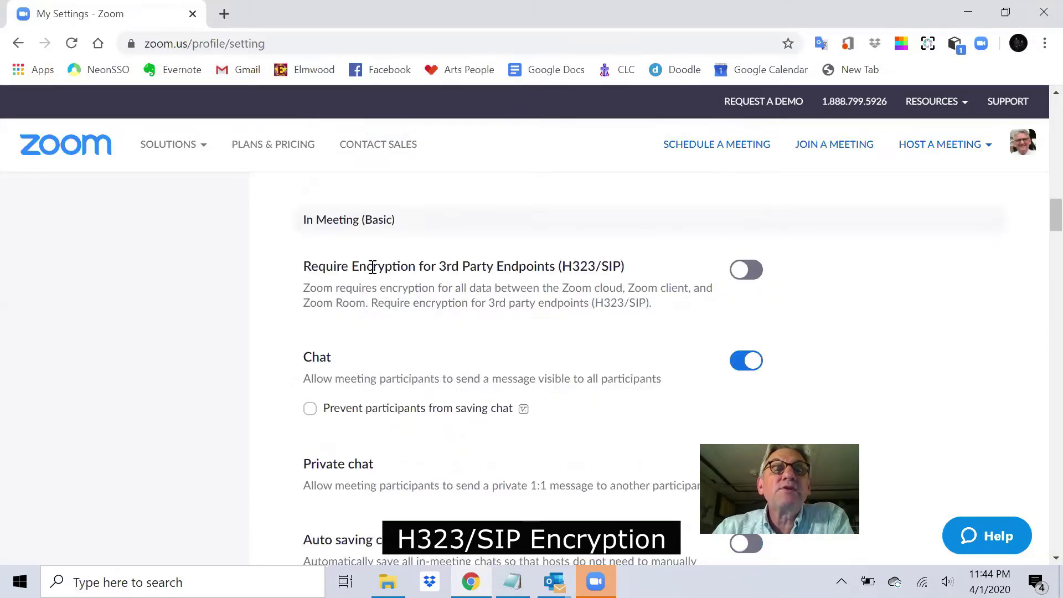
pyautogui.doubleClick(373, 268)
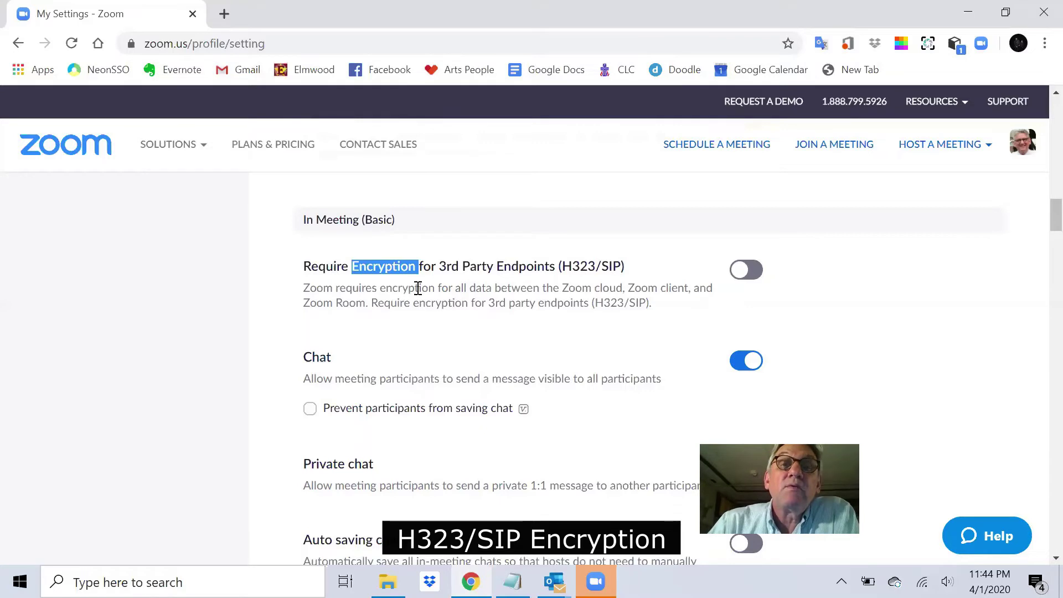
pyautogui.moveTo(564, 268); pyautogui.dragTo(622, 268)
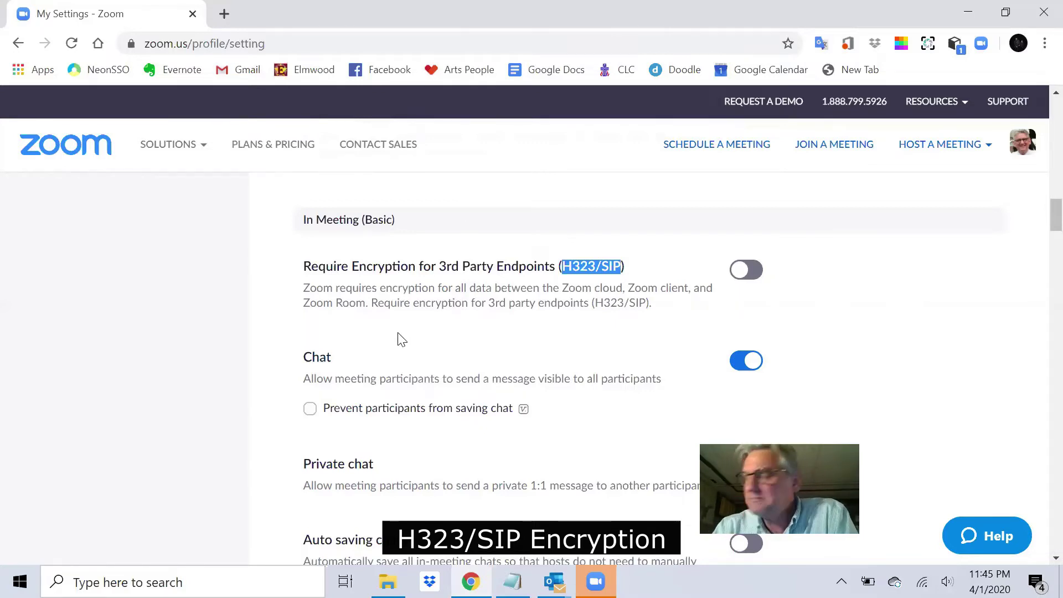
# Turn on "Play sound when participants join or leave" and choose "Heard by host only"
pyautogui.scroll(-5, 423, 382)
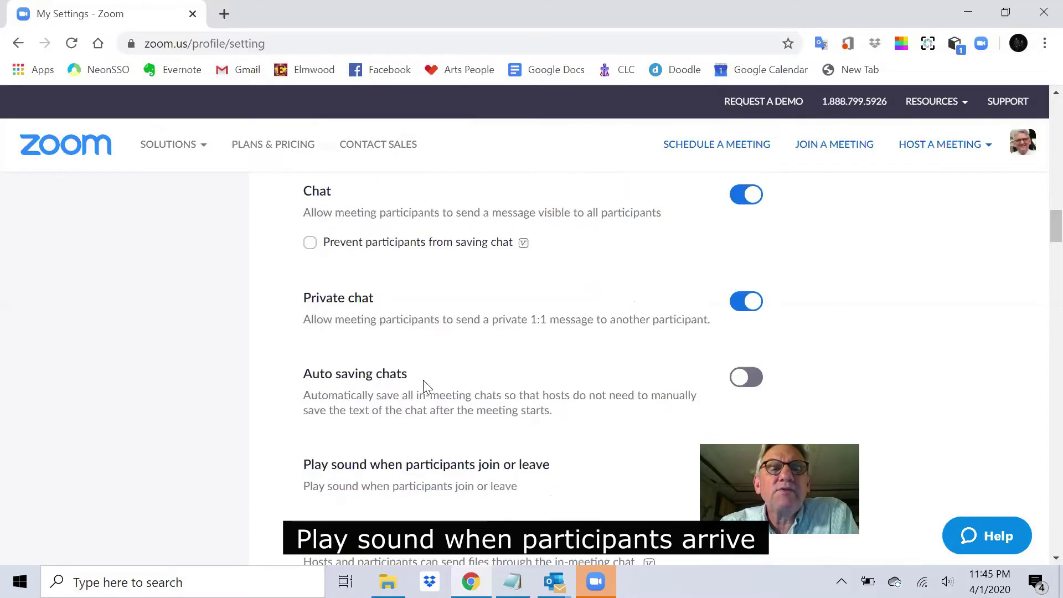
pyautogui.scroll(-2, 424, 384)
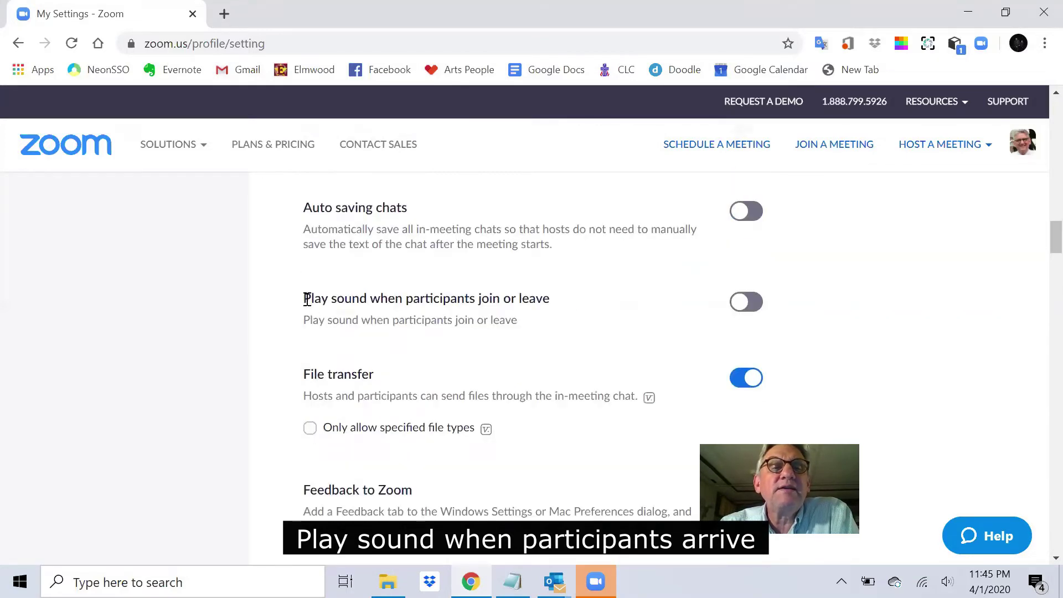
pyautogui.moveTo(304, 299); pyautogui.dragTo(555, 306)
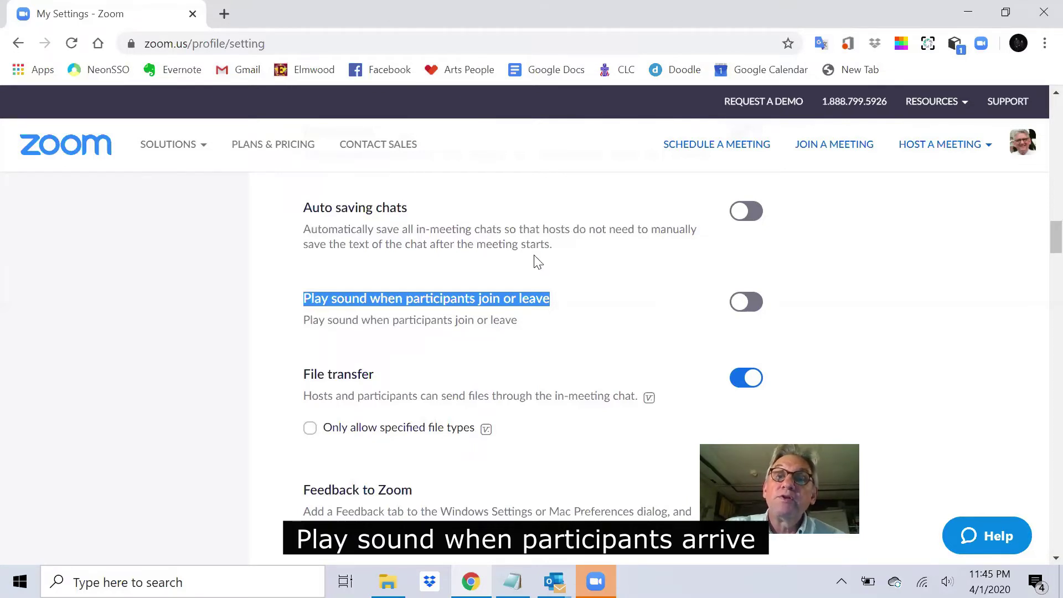
pyautogui.click(742, 312)
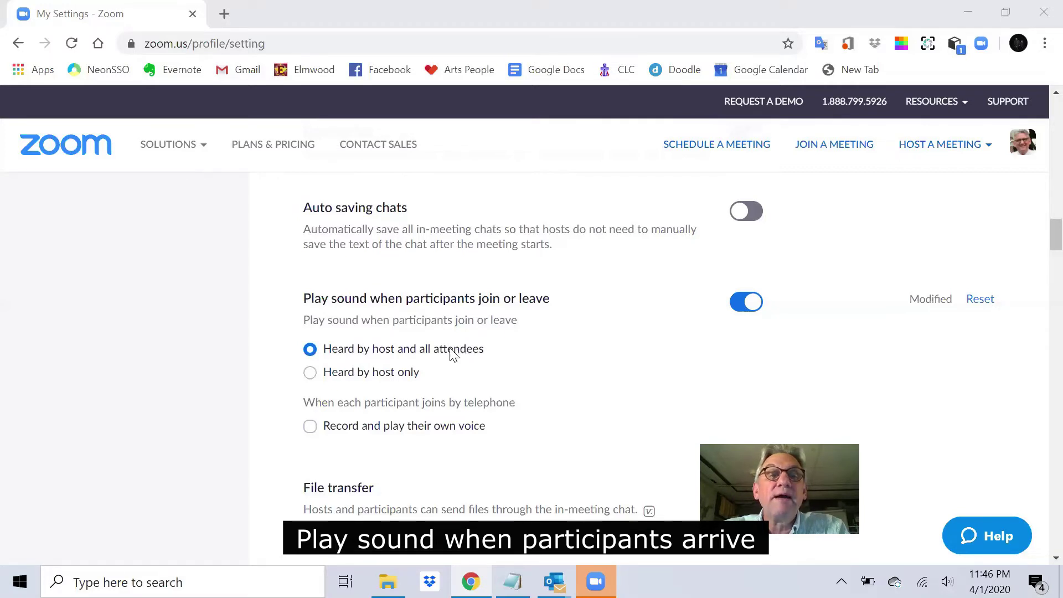
pyautogui.click(384, 377)
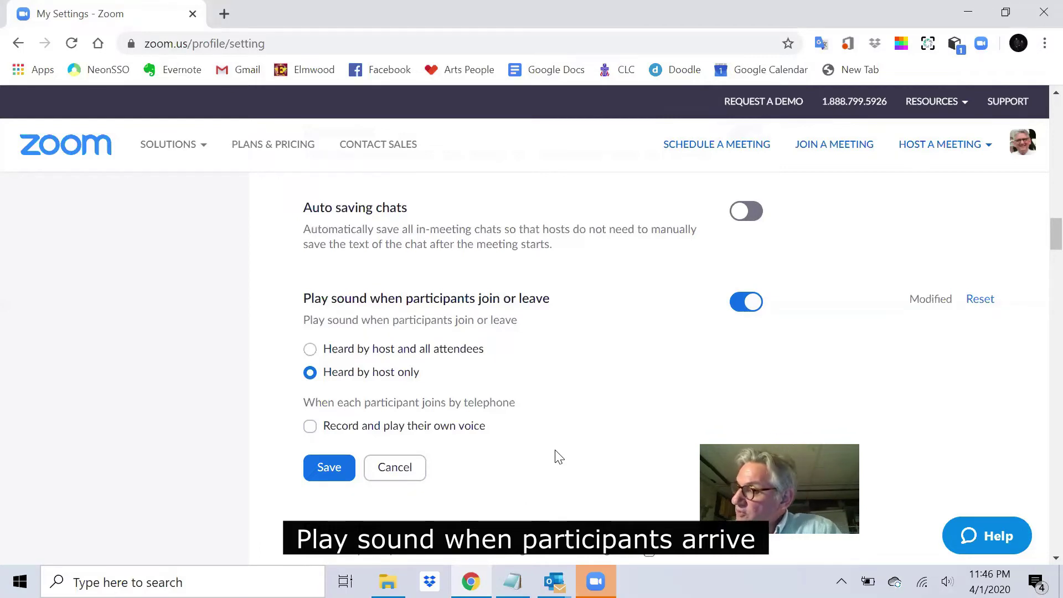
# Set "Who can share?" to Host Only in the Screen sharing setting
pyautogui.scroll(-9, 559, 457)
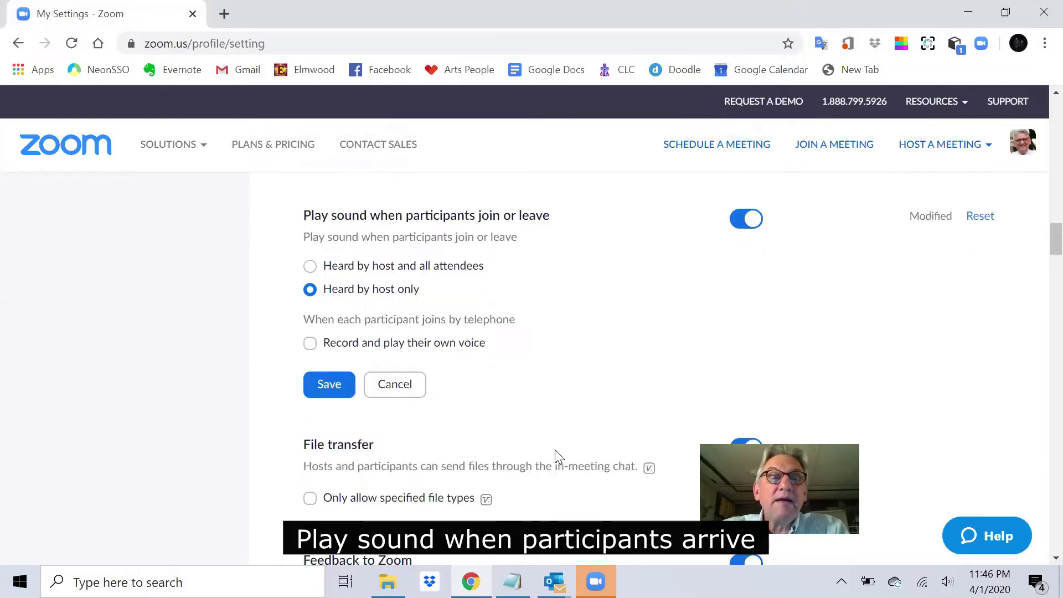
pyautogui.scroll(-8, 558, 457)
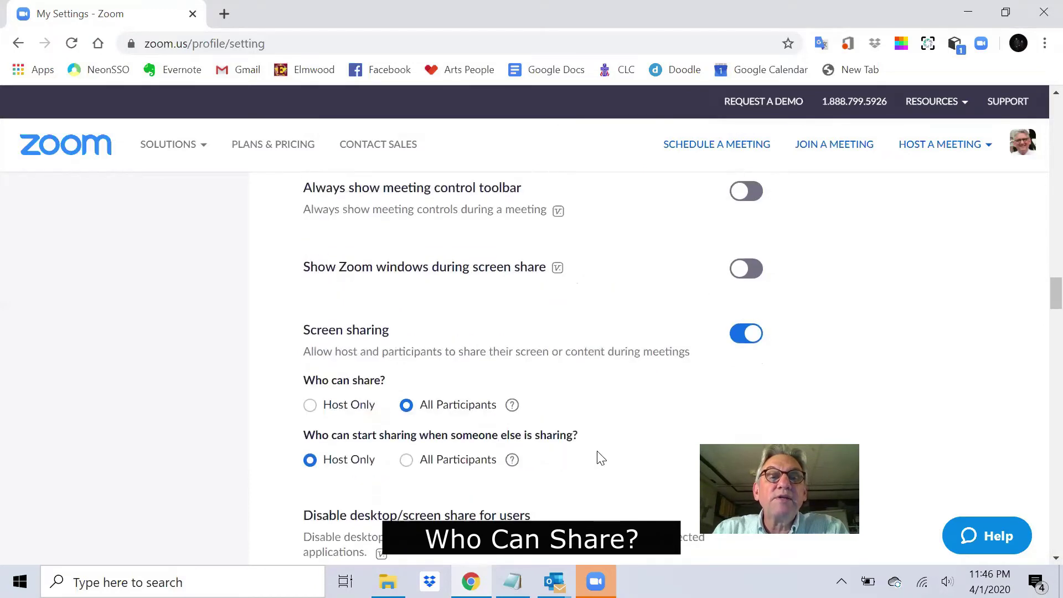
pyautogui.scroll(-1, 604, 450)
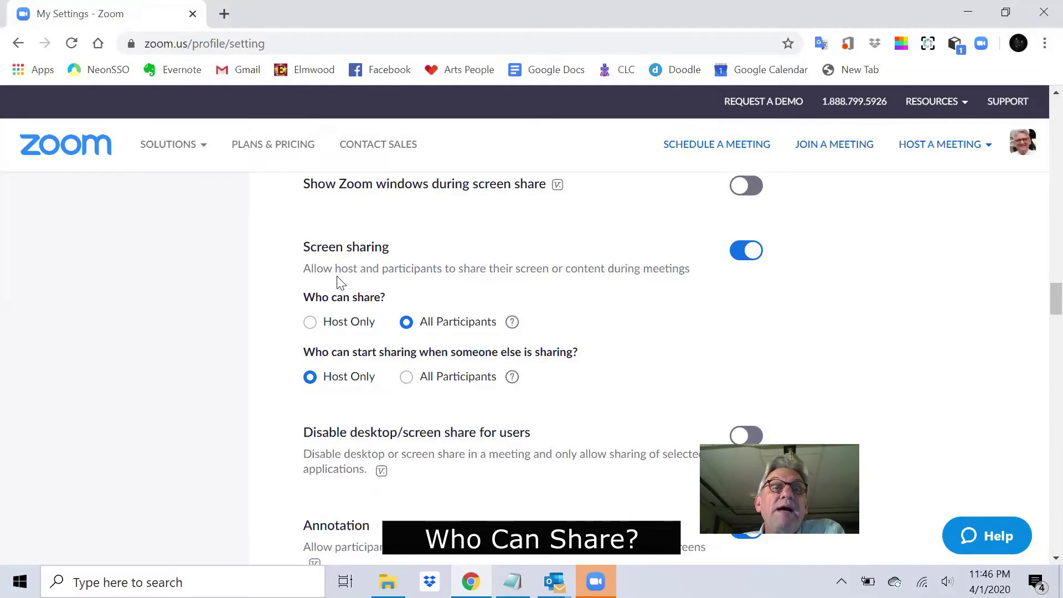
pyautogui.moveTo(307, 247); pyautogui.dragTo(410, 252)
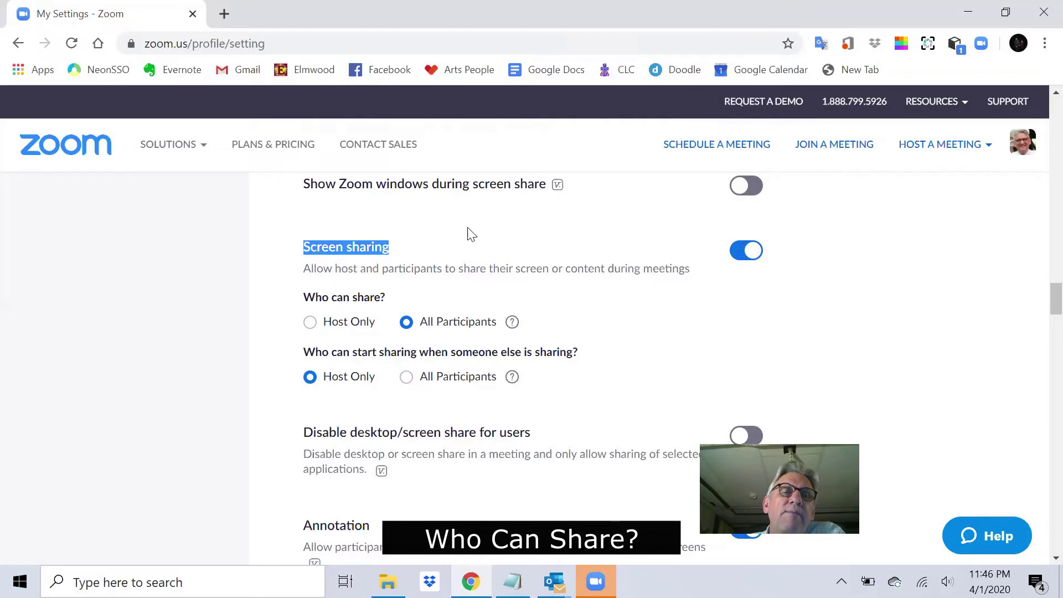
pyautogui.click(344, 327)
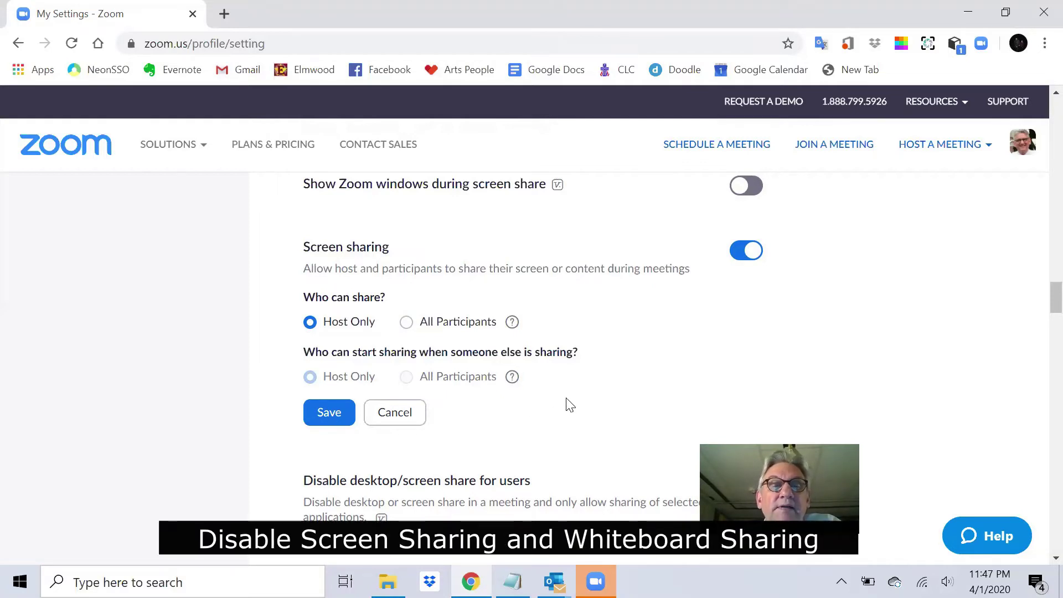
# Scribble a freehand line and add the text "lkfjasldkfjla;sdkjf" on a Zoom whiteboard, and turn off the Whiteboard setting in Chrome
pyautogui.scroll(-2, 571, 404)
pyautogui.scroll(-2, 570, 404)
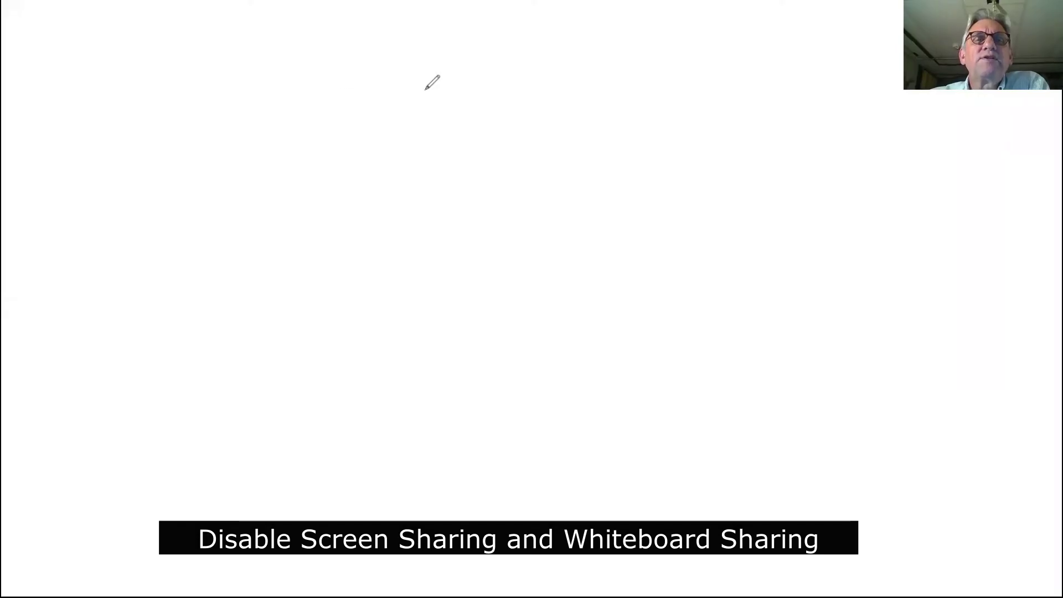
pyautogui.moveTo(399, 146); pyautogui.dragTo(680, 239)
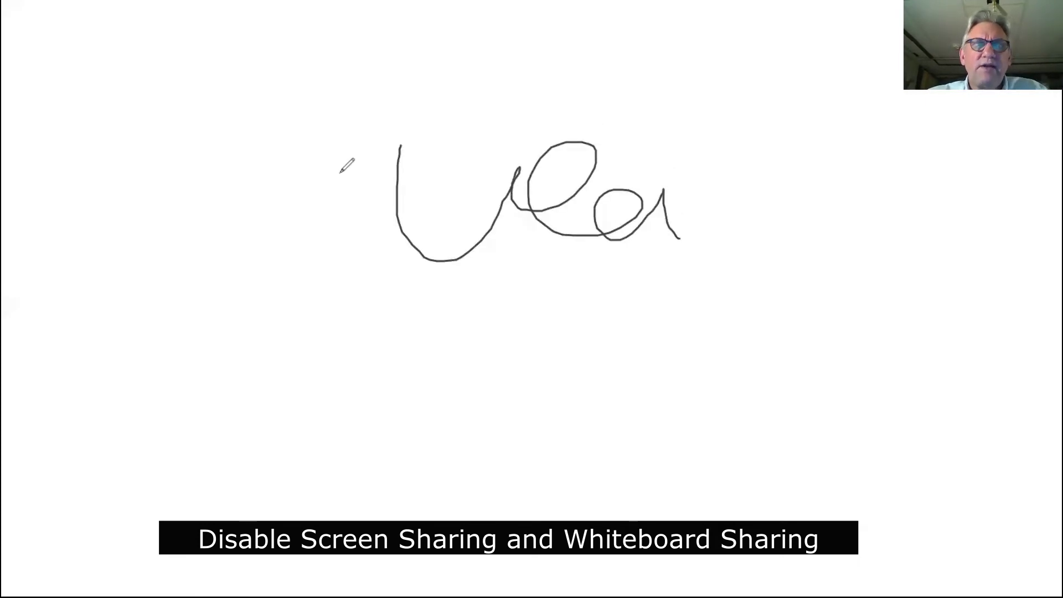
pyautogui.click(149, 151)
pyautogui.write('lkfjasldkfjla;sdkjf')
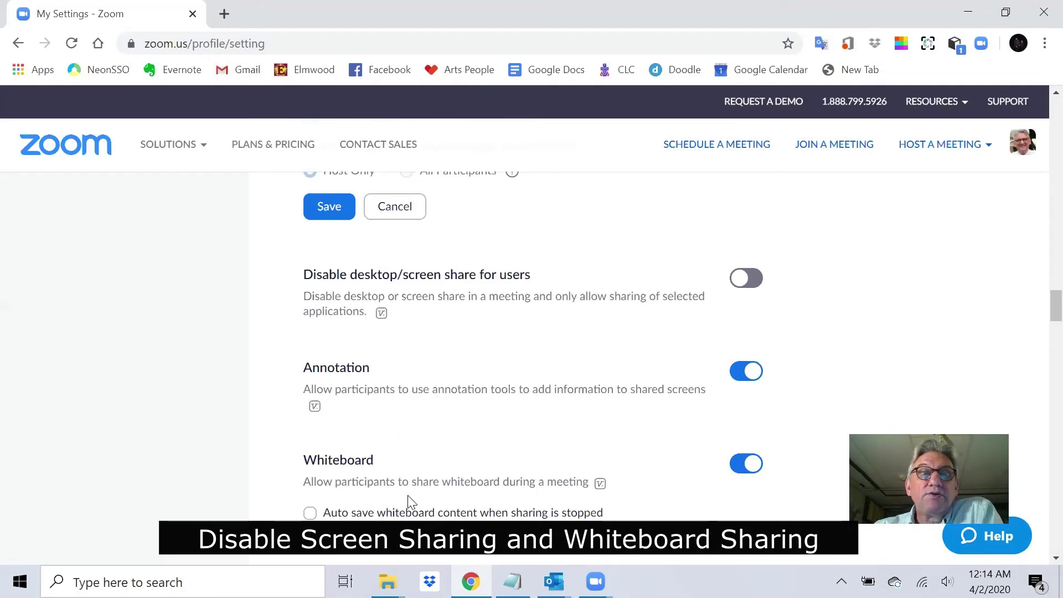
pyautogui.click(754, 467)
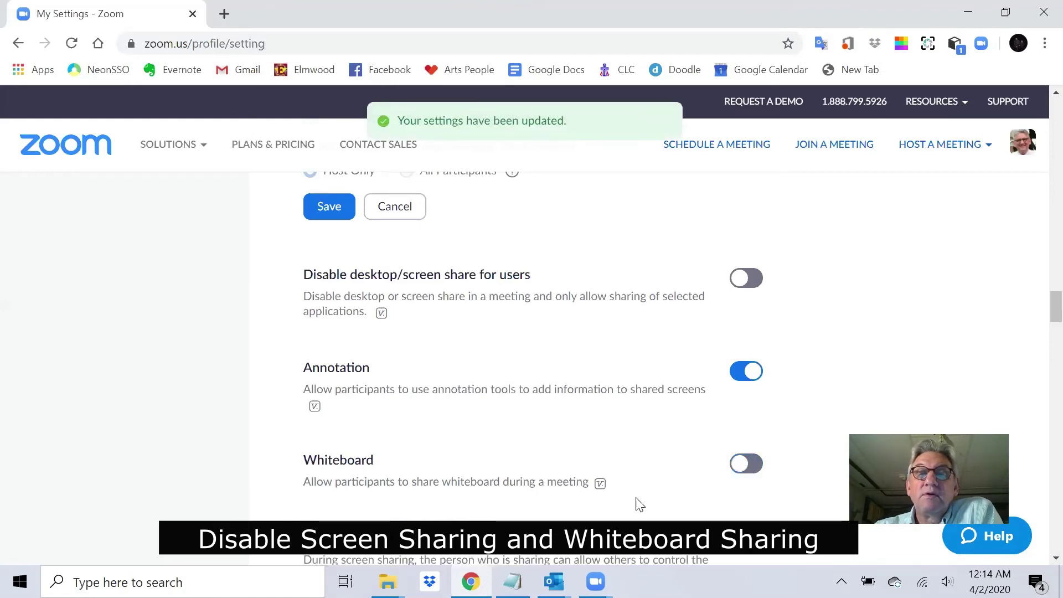
# Turn on the "Allow removed participants to rejoin" setting
pyautogui.scroll(-3, 637, 504)
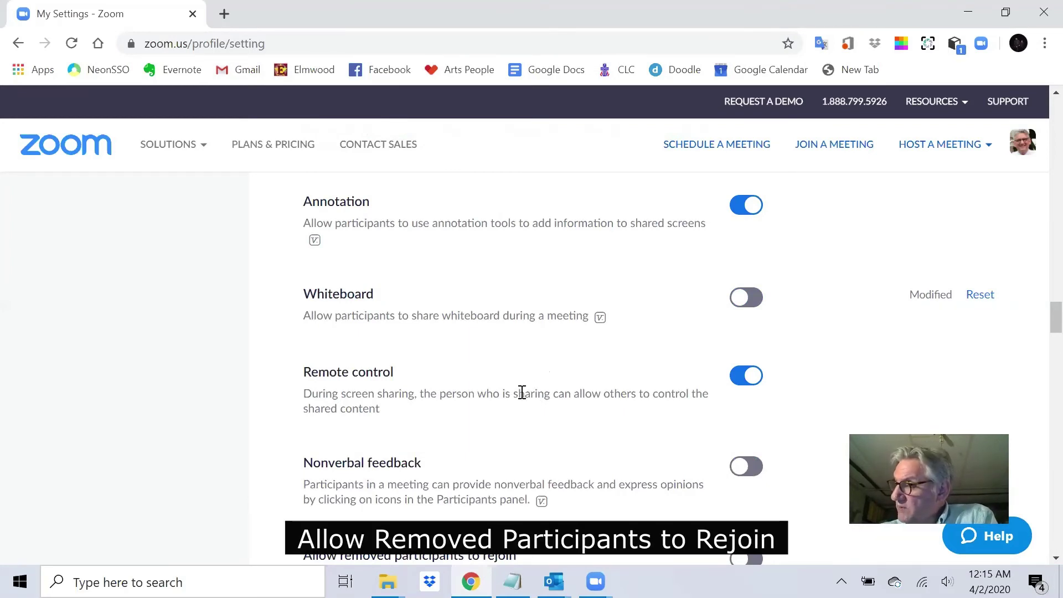
pyautogui.scroll(-3, 521, 392)
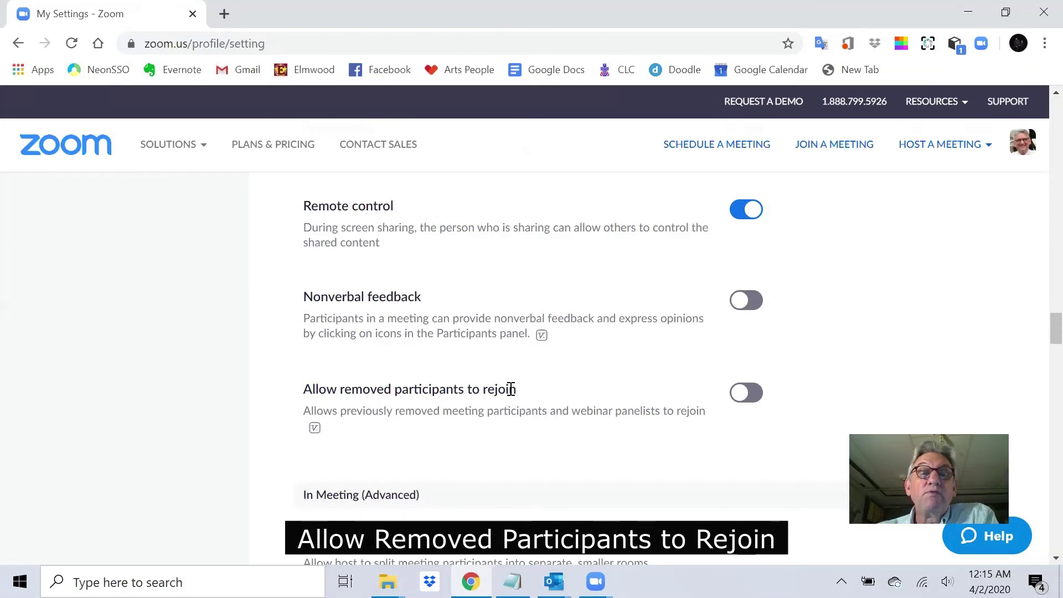
pyautogui.moveTo(511, 389); pyautogui.dragTo(322, 390)
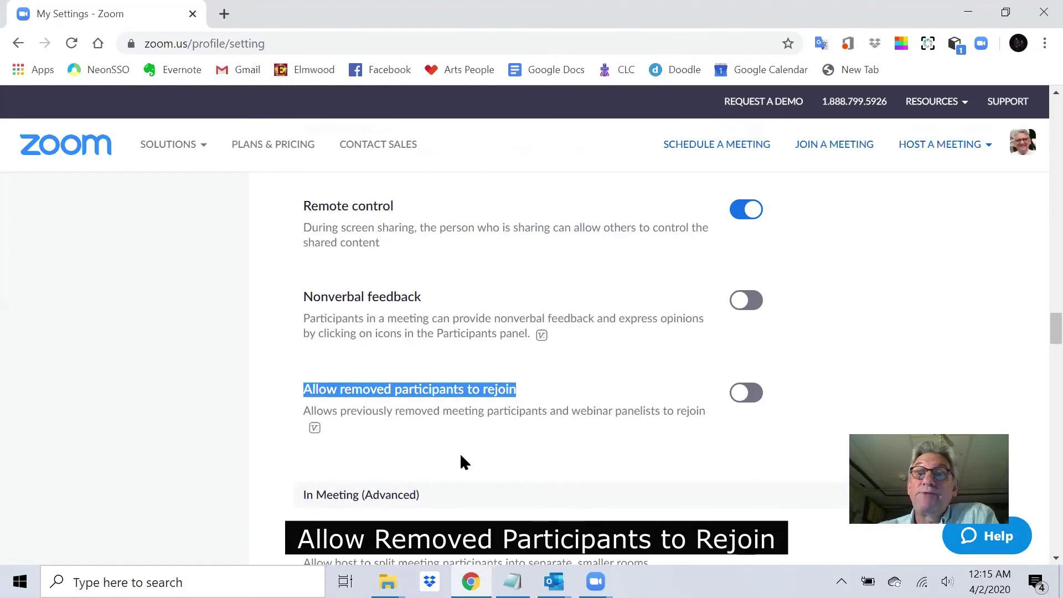
pyautogui.click(743, 394)
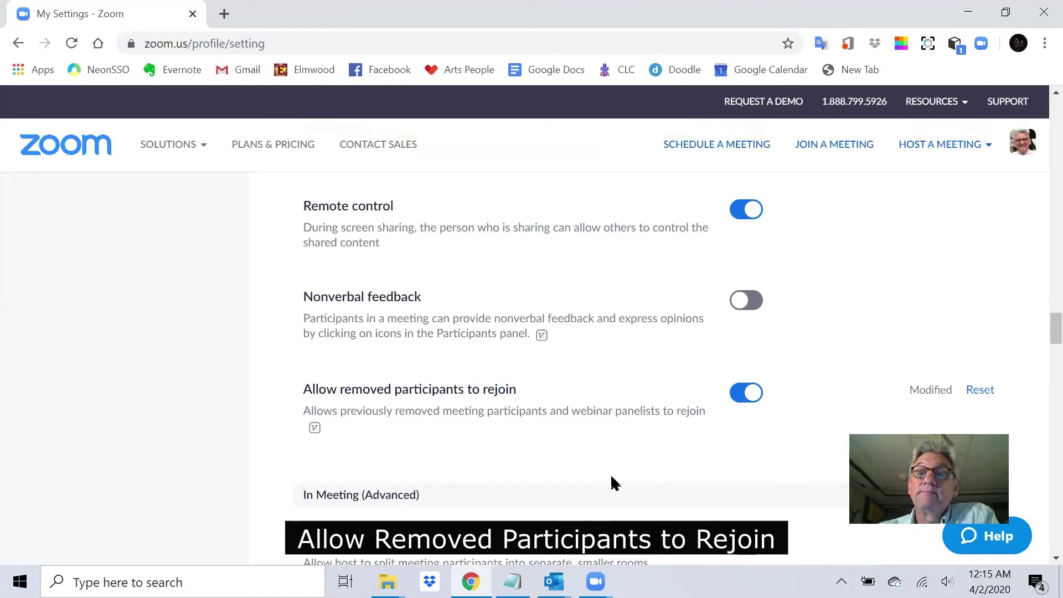
# Reset the Waiting room setting under In Meeting (Advanced) to its higher-level value, and turn Waiting room back on
pyautogui.scroll(-8, 610, 474)
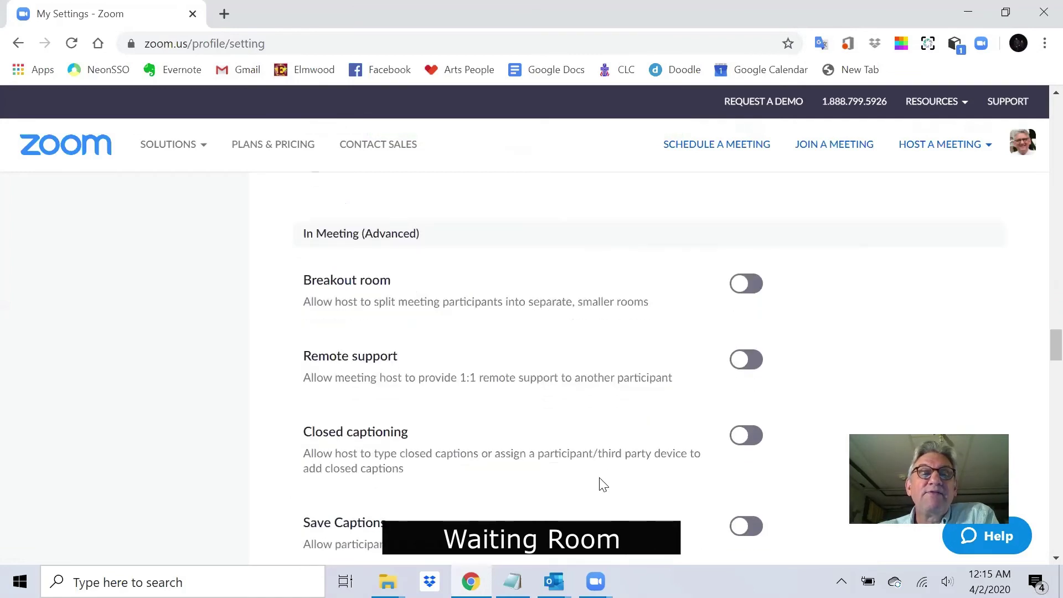
pyautogui.scroll(-9, 603, 484)
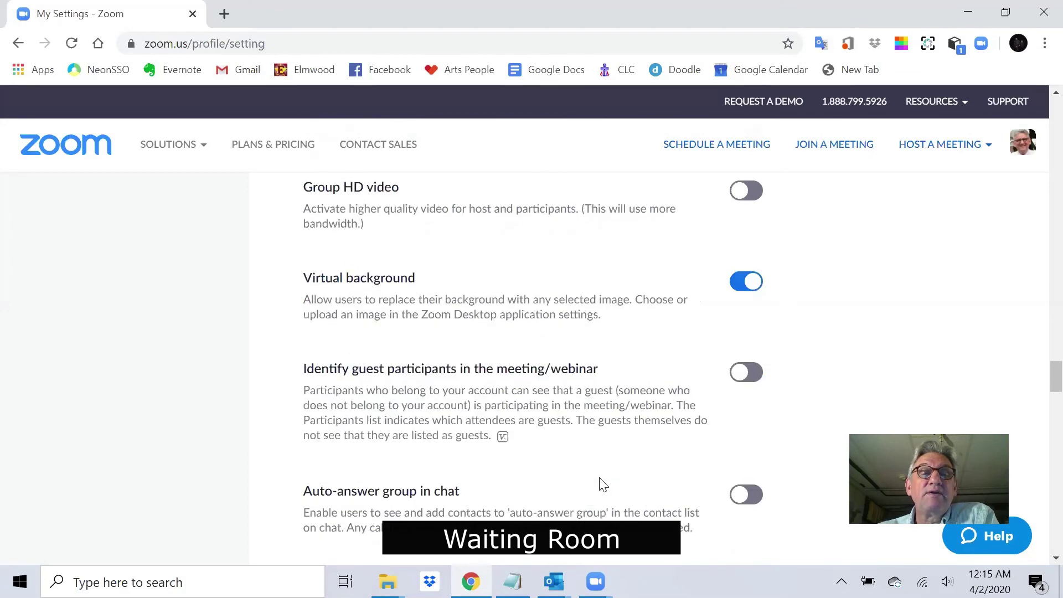
pyautogui.scroll(-7, 604, 485)
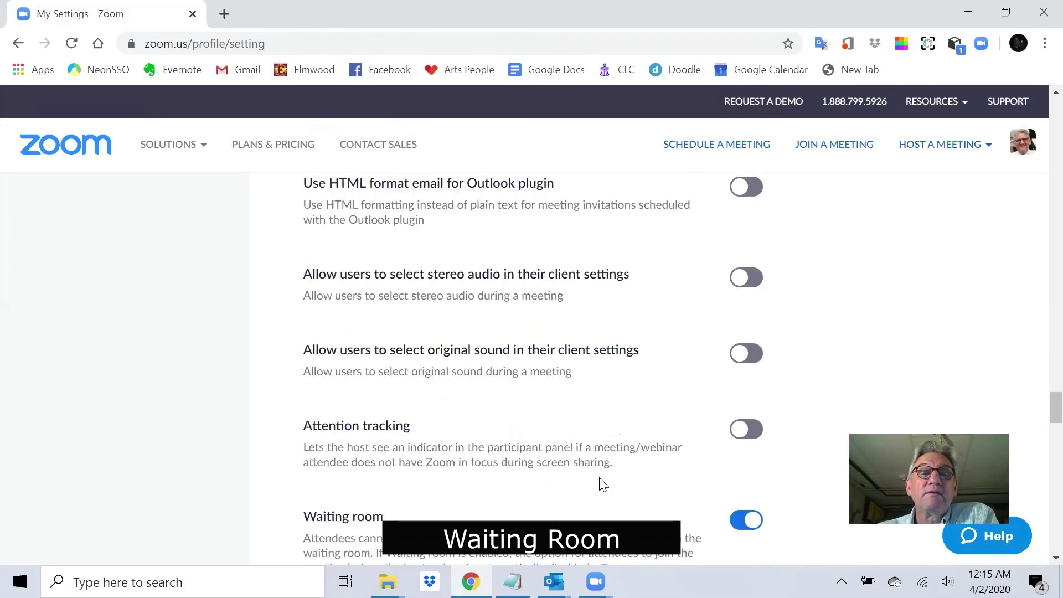
pyautogui.scroll(-6, 604, 484)
pyautogui.scroll(3, 603, 484)
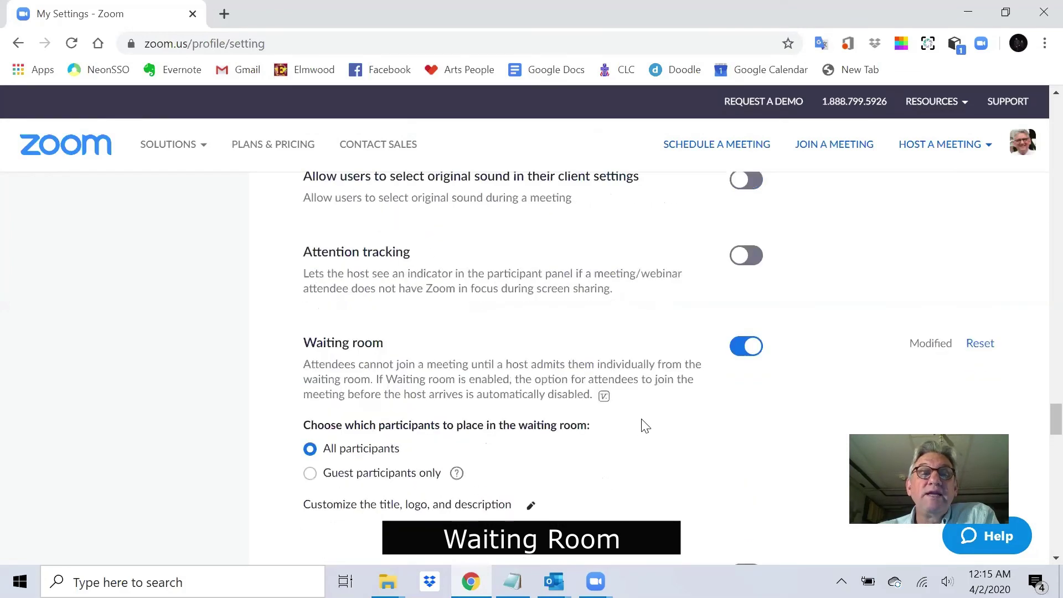
pyautogui.click(982, 345)
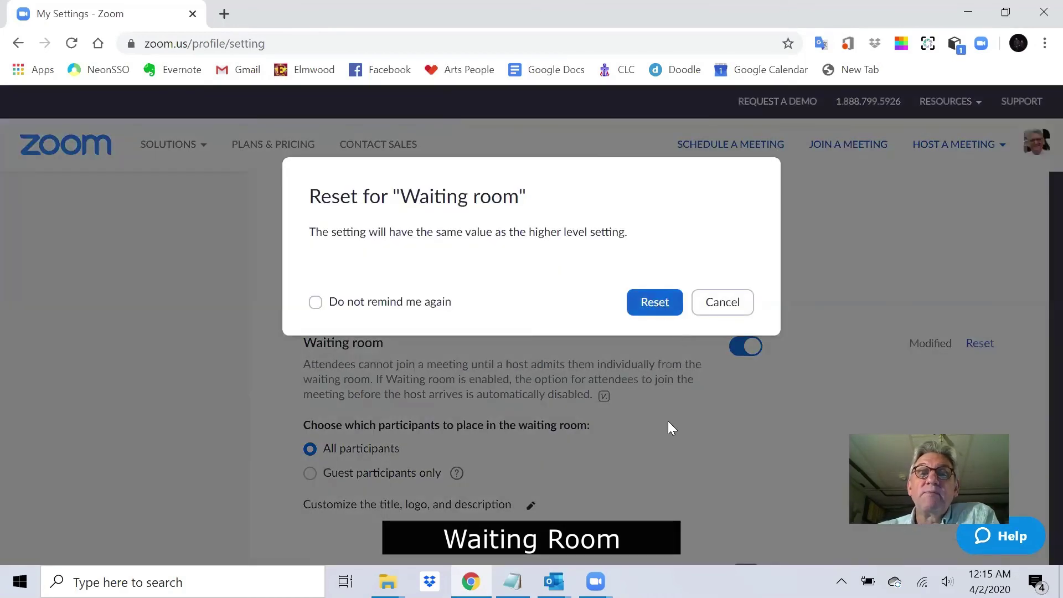
pyautogui.press('Return')
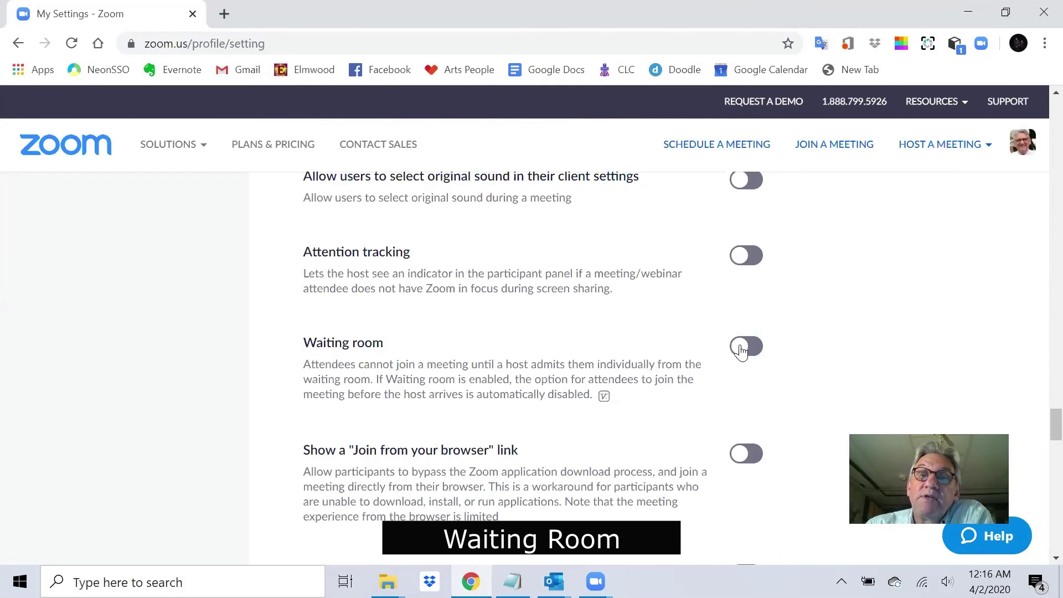
pyautogui.press('space')
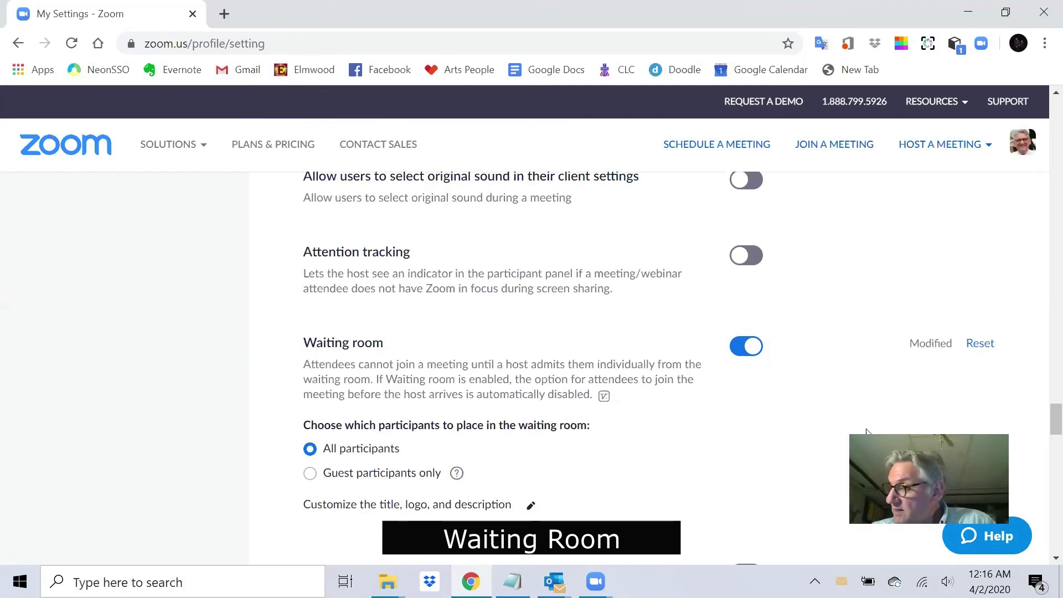
pyautogui.scroll(-7, 696, 500)
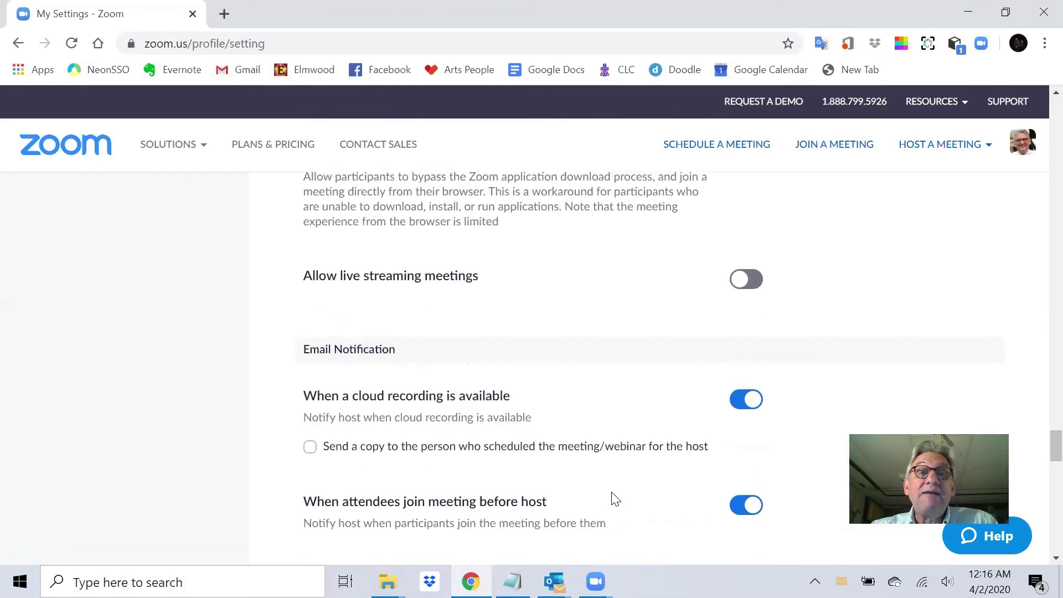